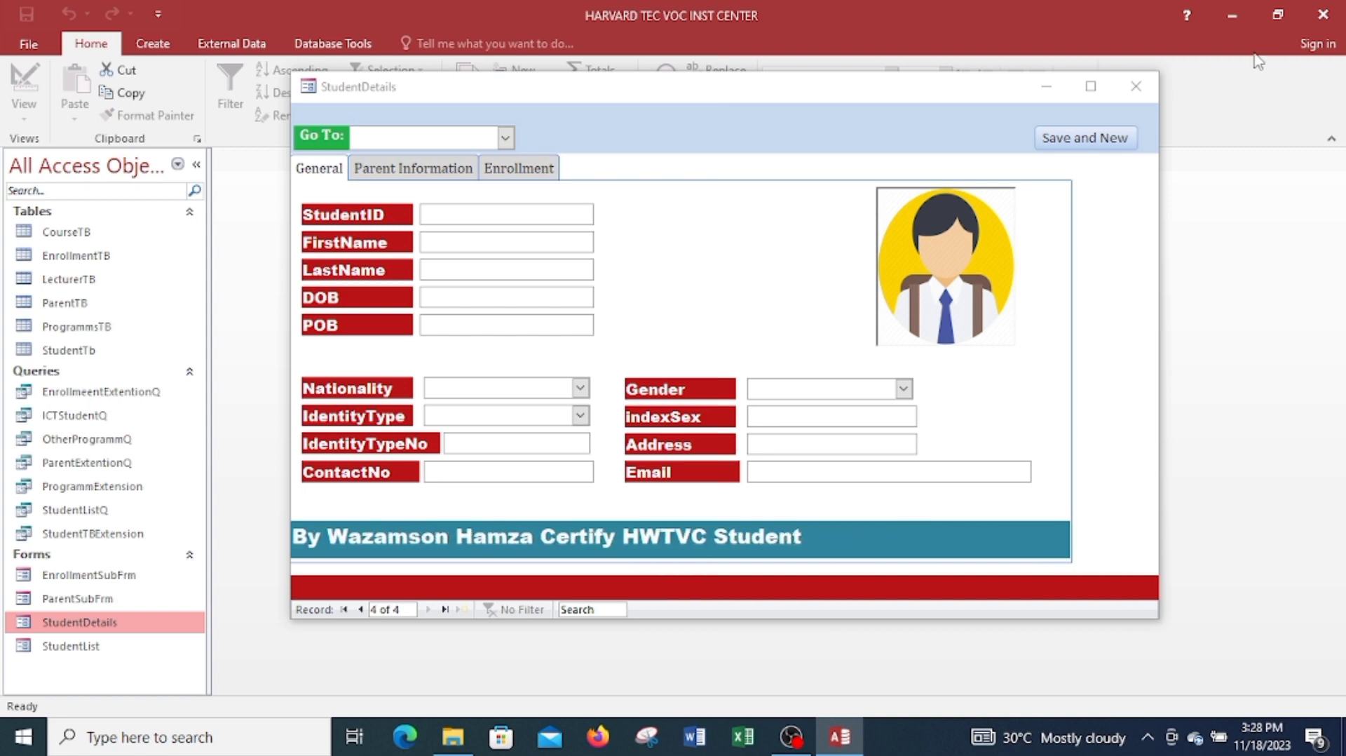
# Minimize the open database and create a new Microsoft Access database on the desktop named hamza.
pyautogui.click(1228, 17)
pyautogui.rightClick(697, 176)
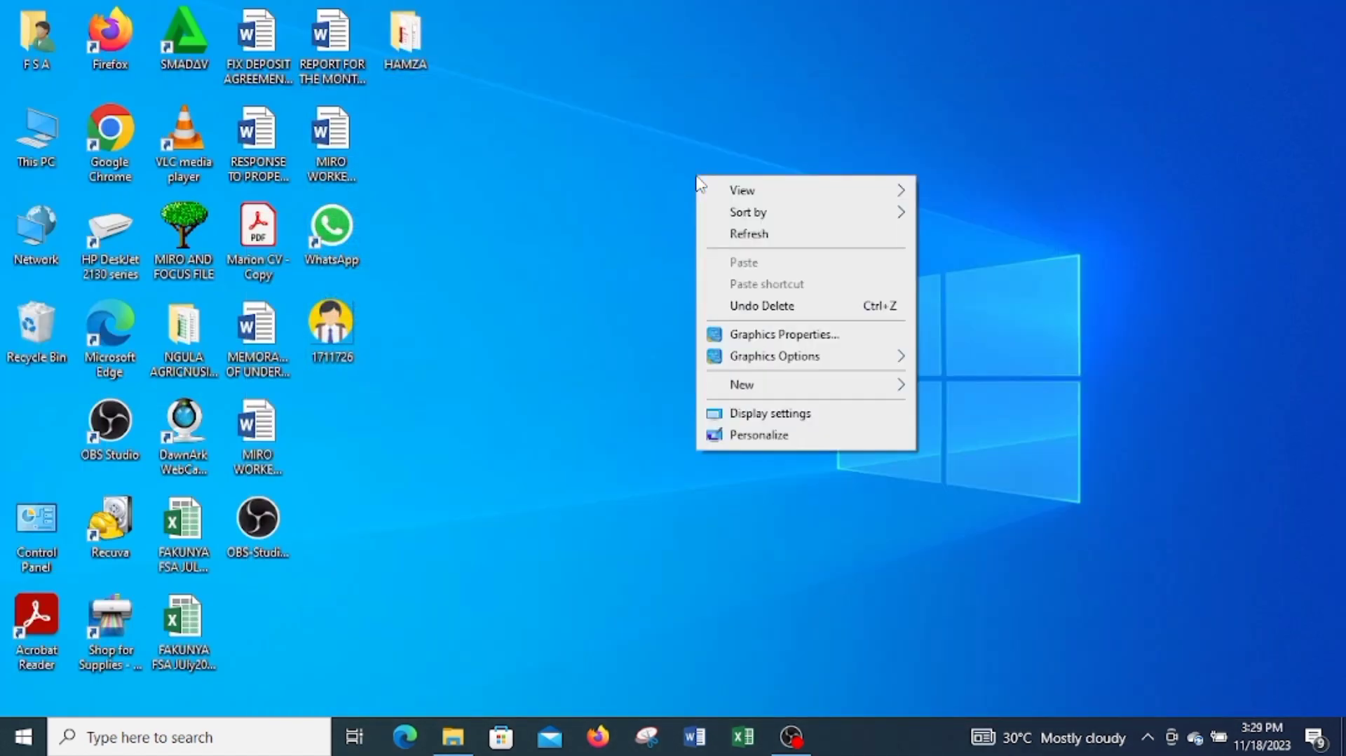
pyautogui.moveTo(756, 390)
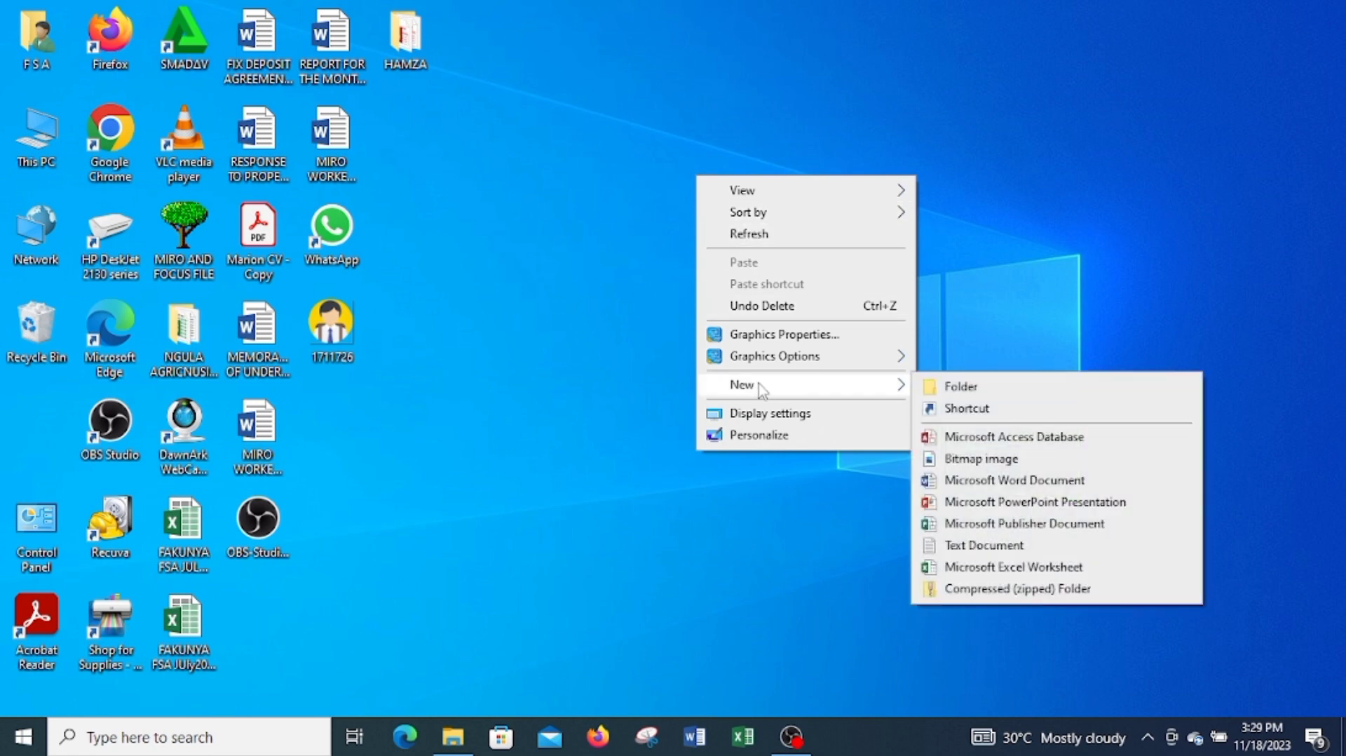
pyautogui.click(958, 435)
pyautogui.write('hamza')
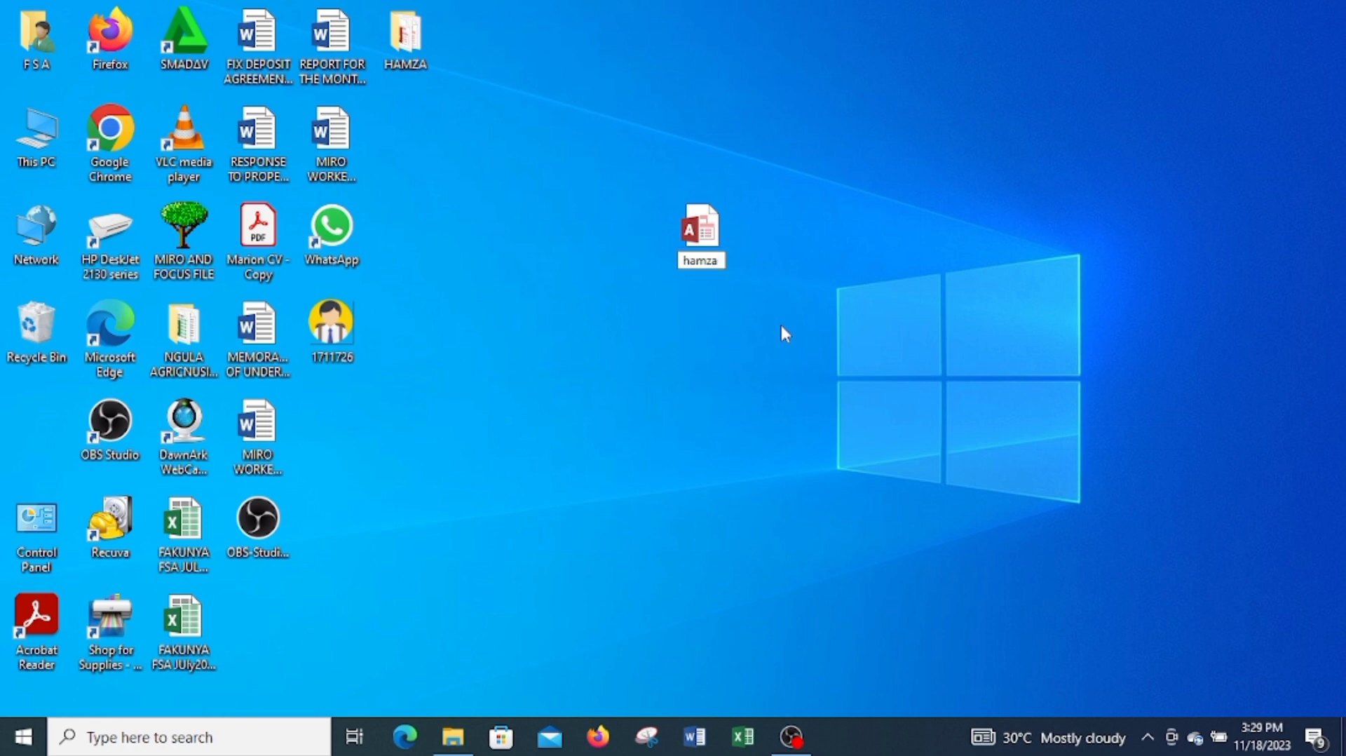
pyautogui.press('Return')
# Open the hamza database with its content enabled and create a blank form in Design view.
pyautogui.doubleClick(699, 228)
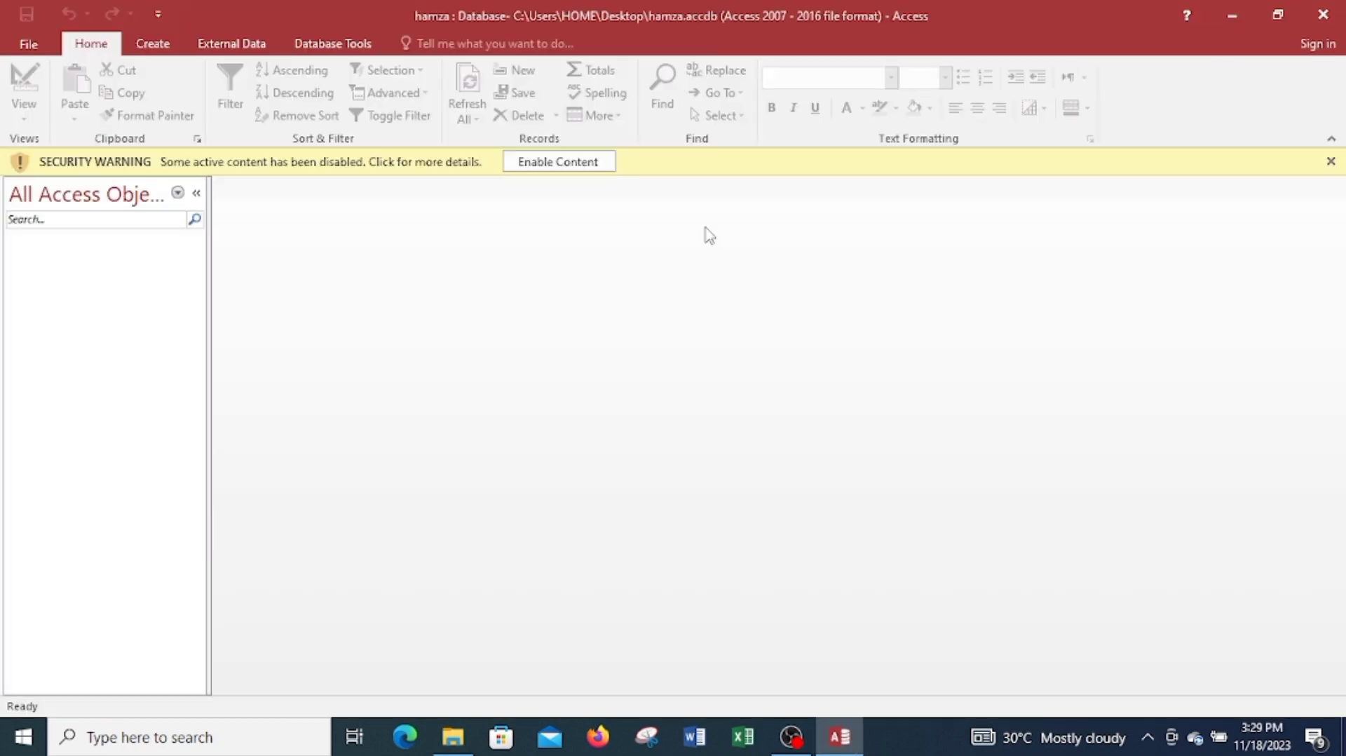
pyautogui.click(567, 165)
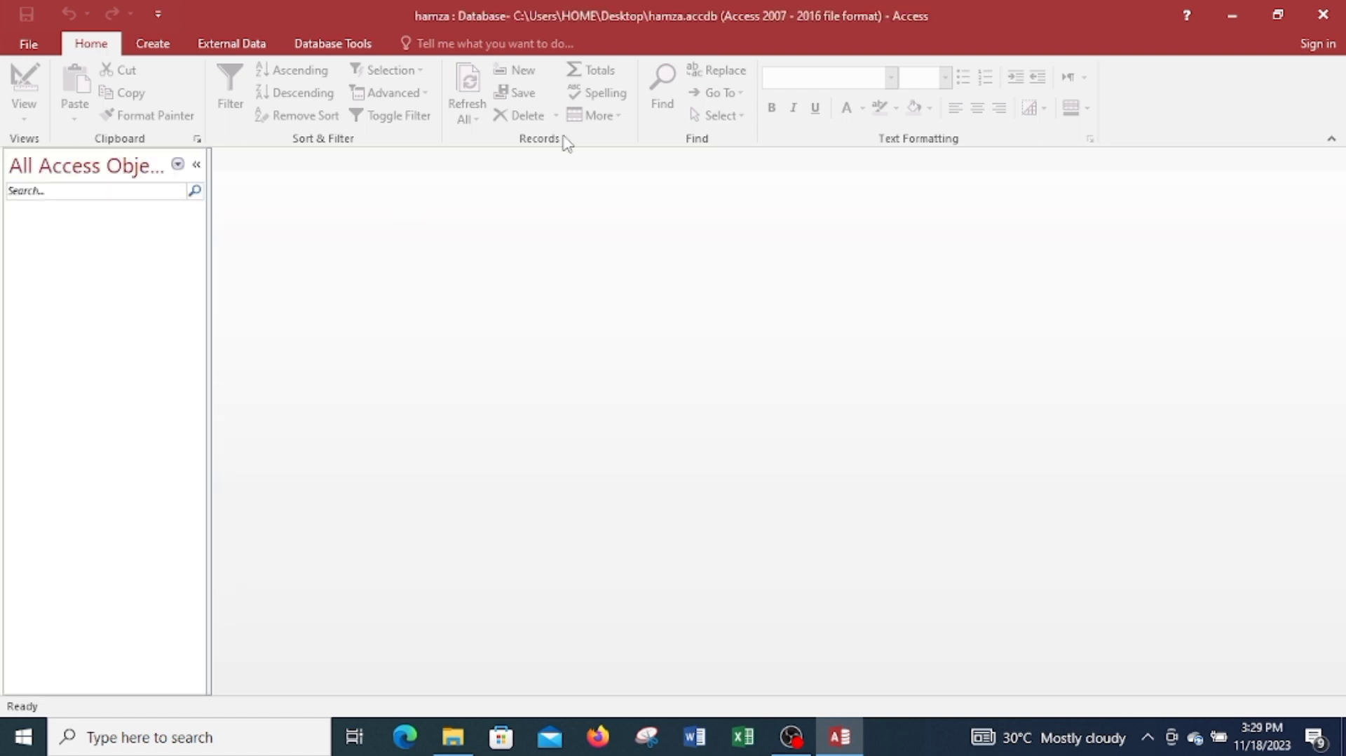
pyautogui.click(155, 45)
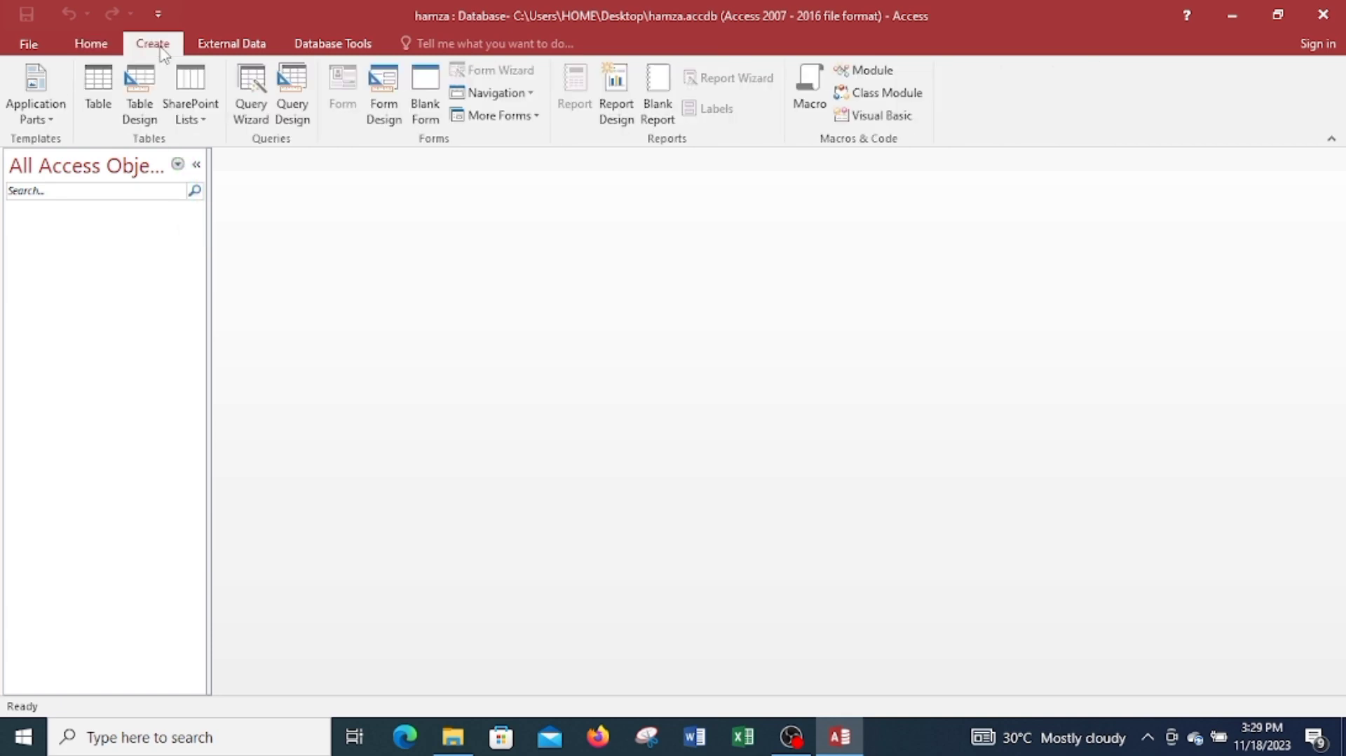
pyautogui.click(385, 87)
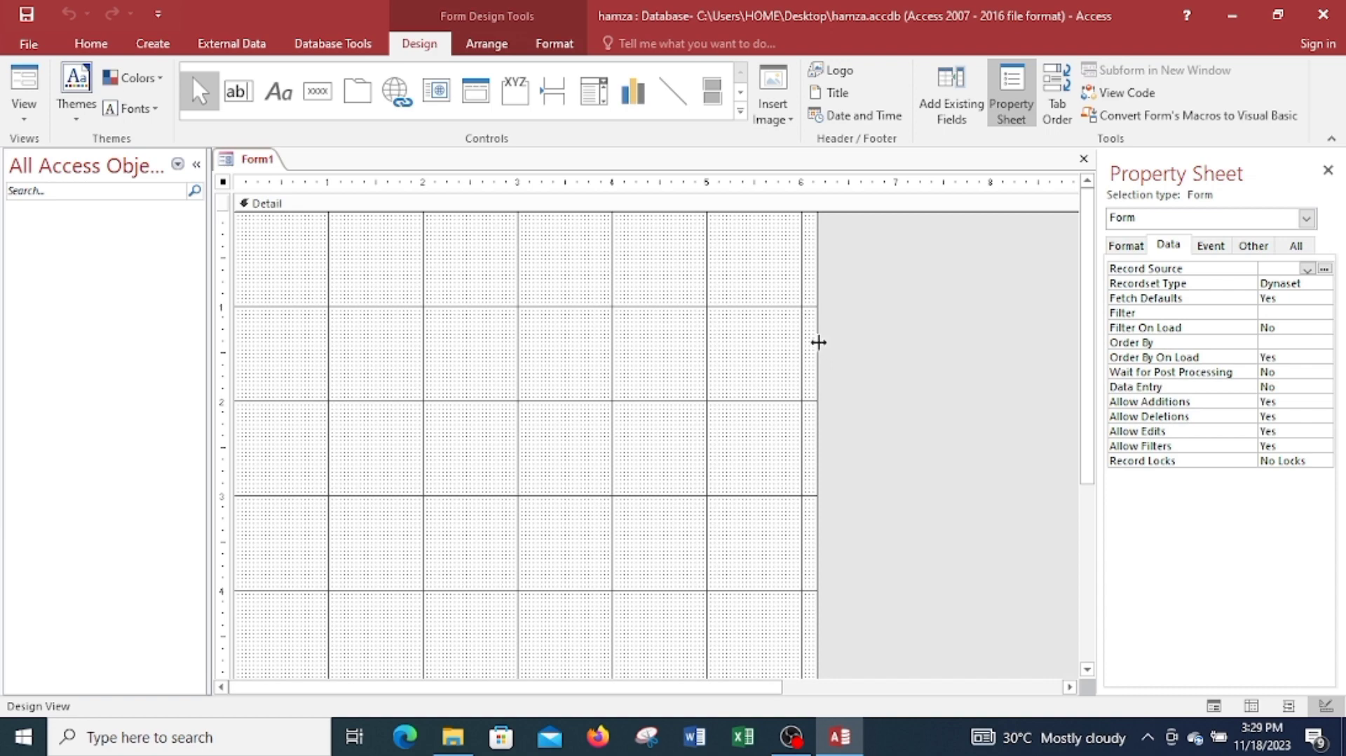
# Resize the form's Detail section to about 7.4 inches wide and 3.3 inches high.
pyautogui.moveTo(817, 340); pyautogui.dragTo(930, 319)
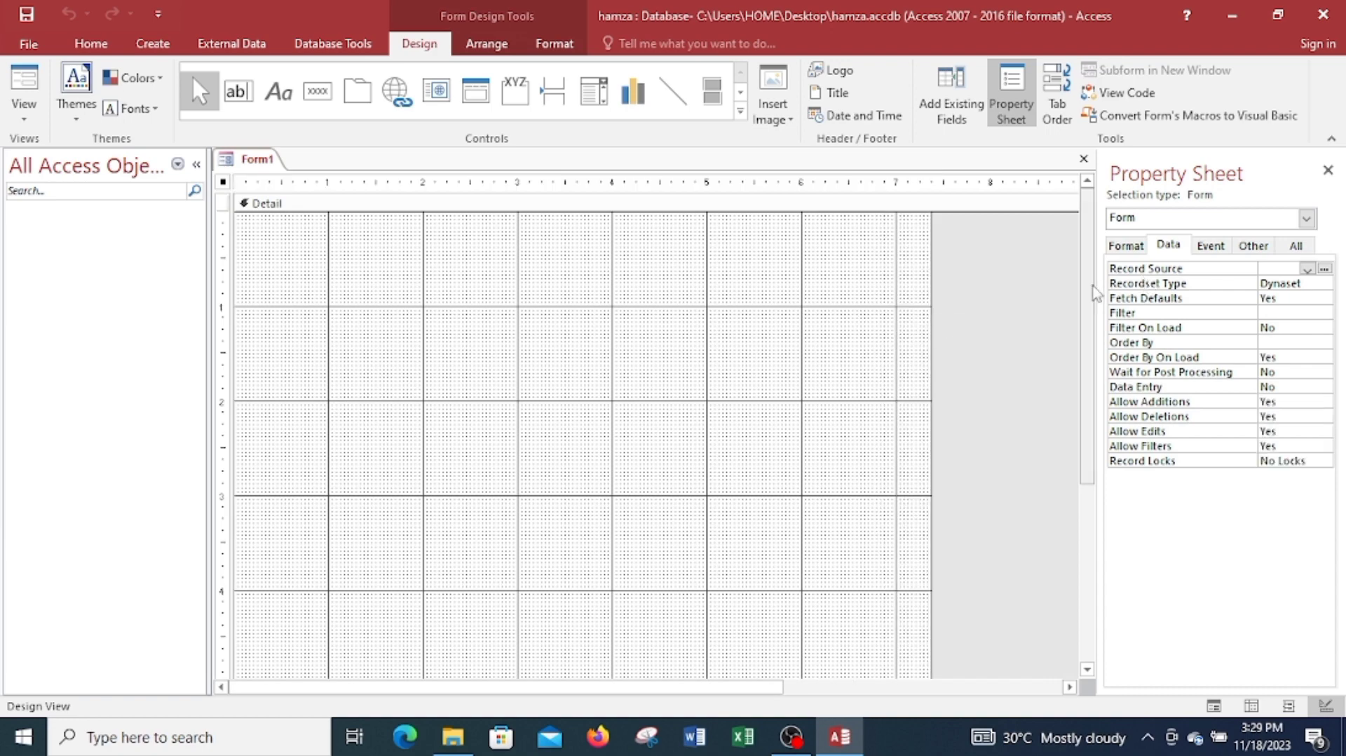
pyautogui.scroll(-5, 1066, 456)
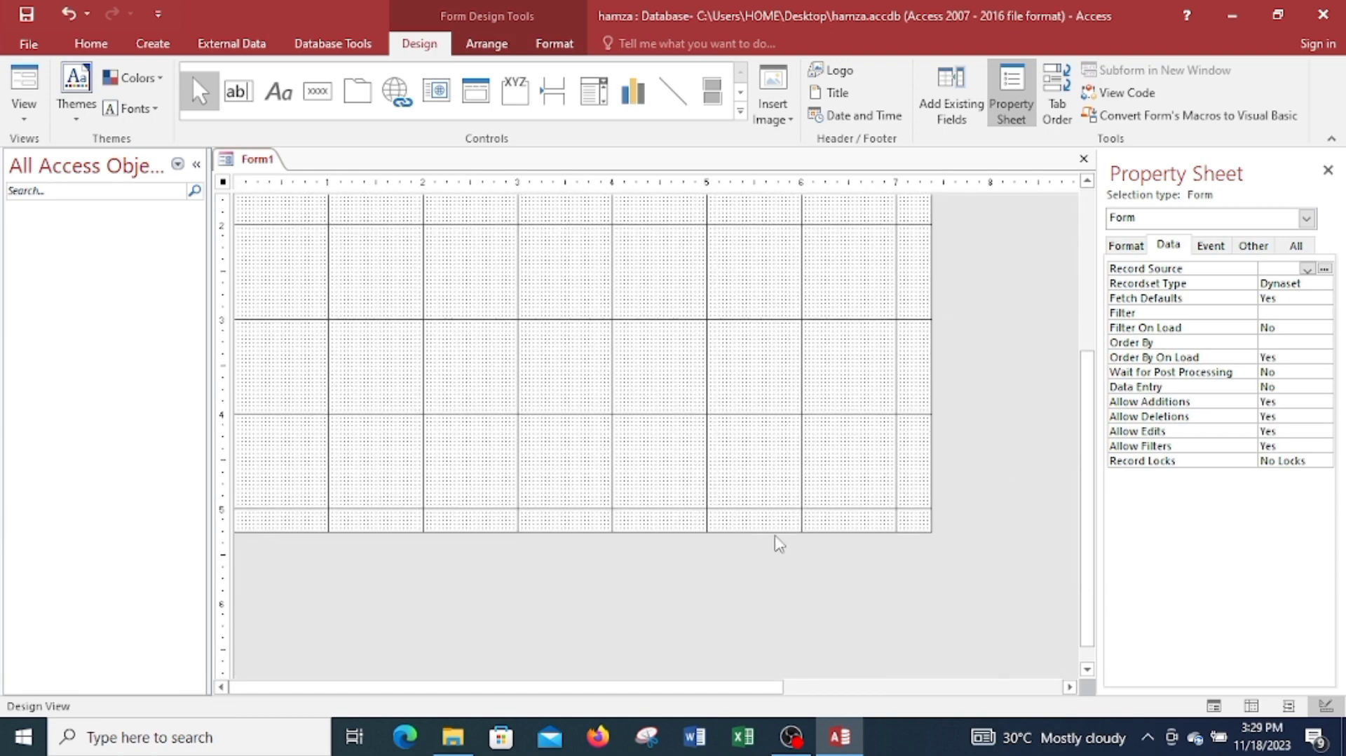
pyautogui.moveTo(775, 533); pyautogui.dragTo(801, 348)
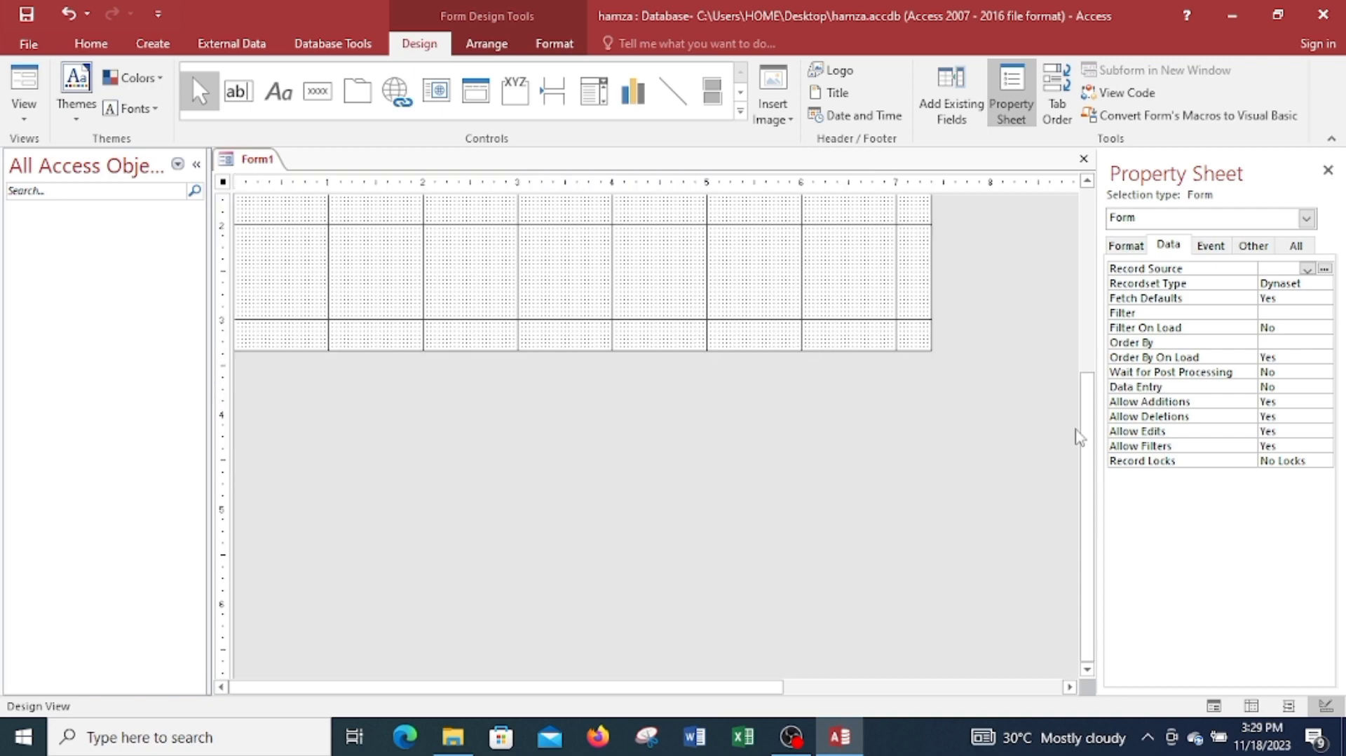
pyautogui.moveTo(1085, 438); pyautogui.dragTo(1069, 247)
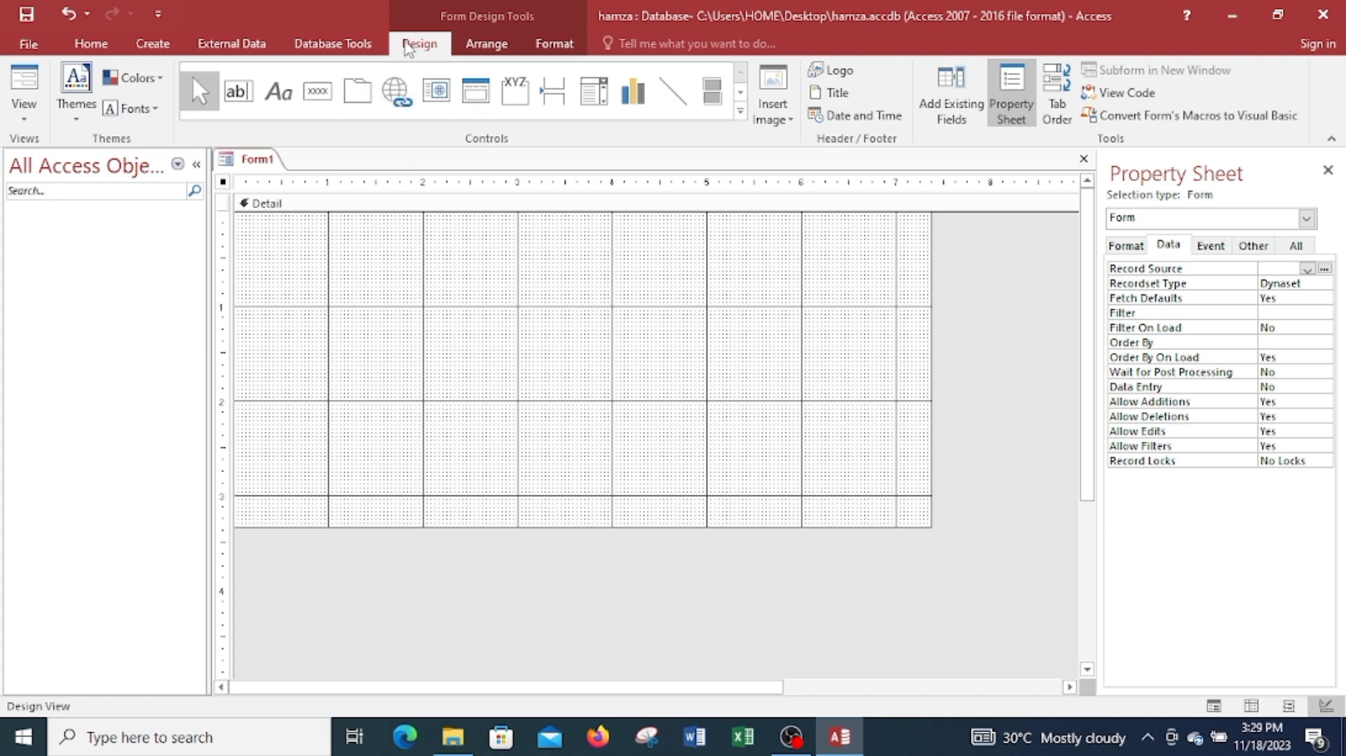
# Draw a text box about 3.8 by 0.6 inches in the upper Detail area and delete its attached label.
pyautogui.click(238, 92)
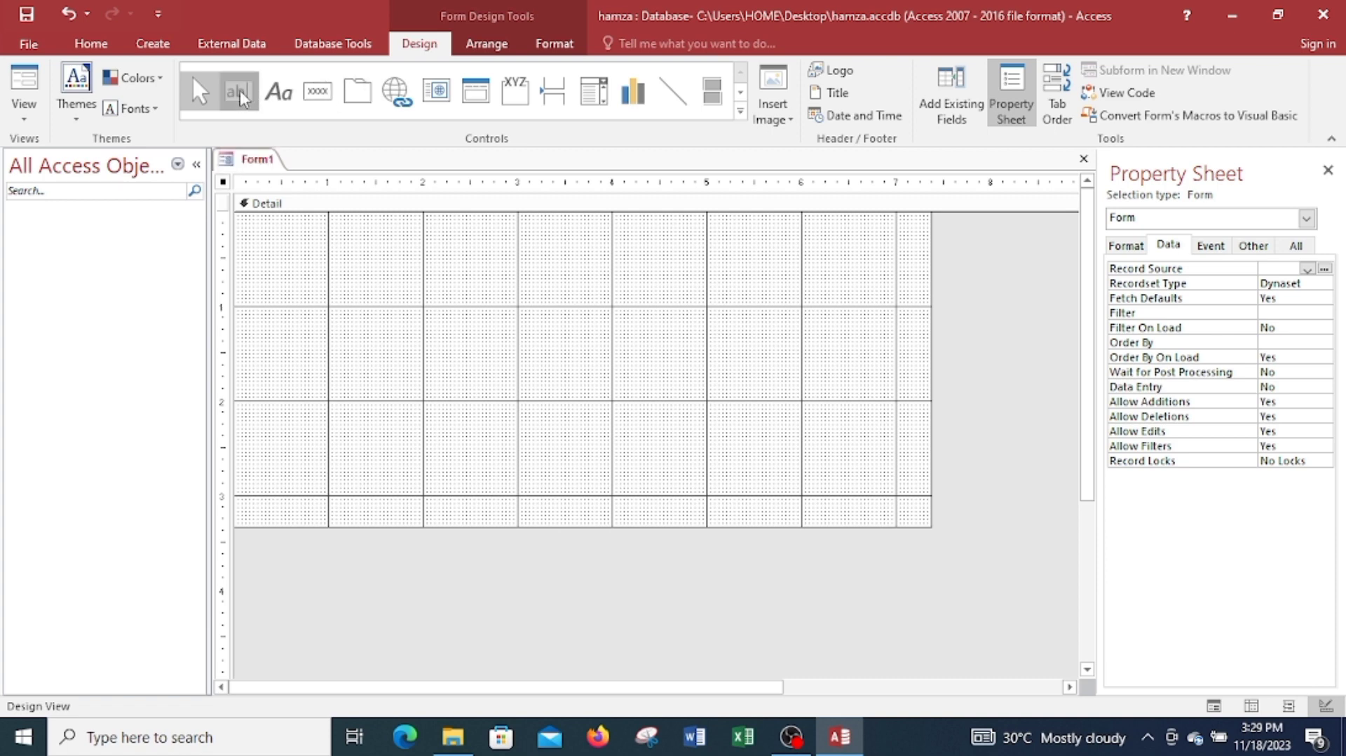
pyautogui.moveTo(459, 278); pyautogui.dragTo(823, 335)
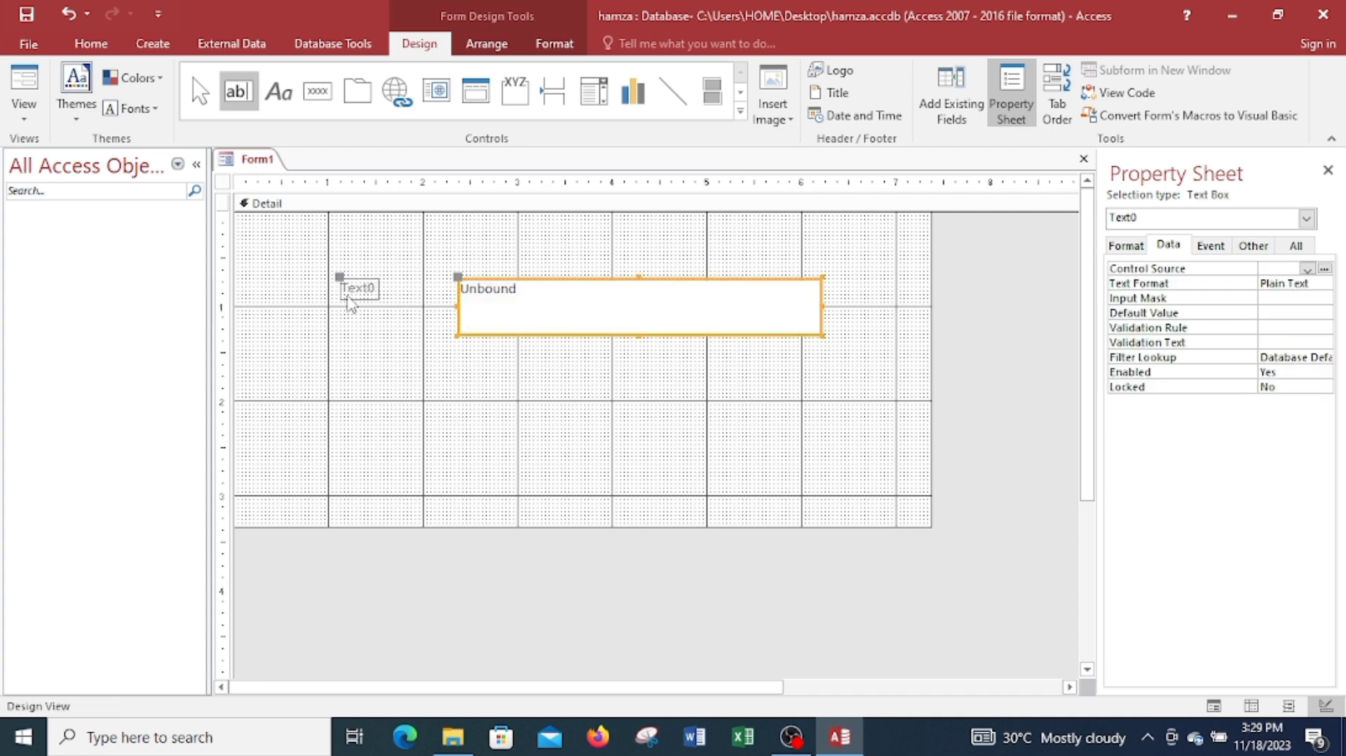
pyautogui.click(349, 295)
pyautogui.press('Delete')
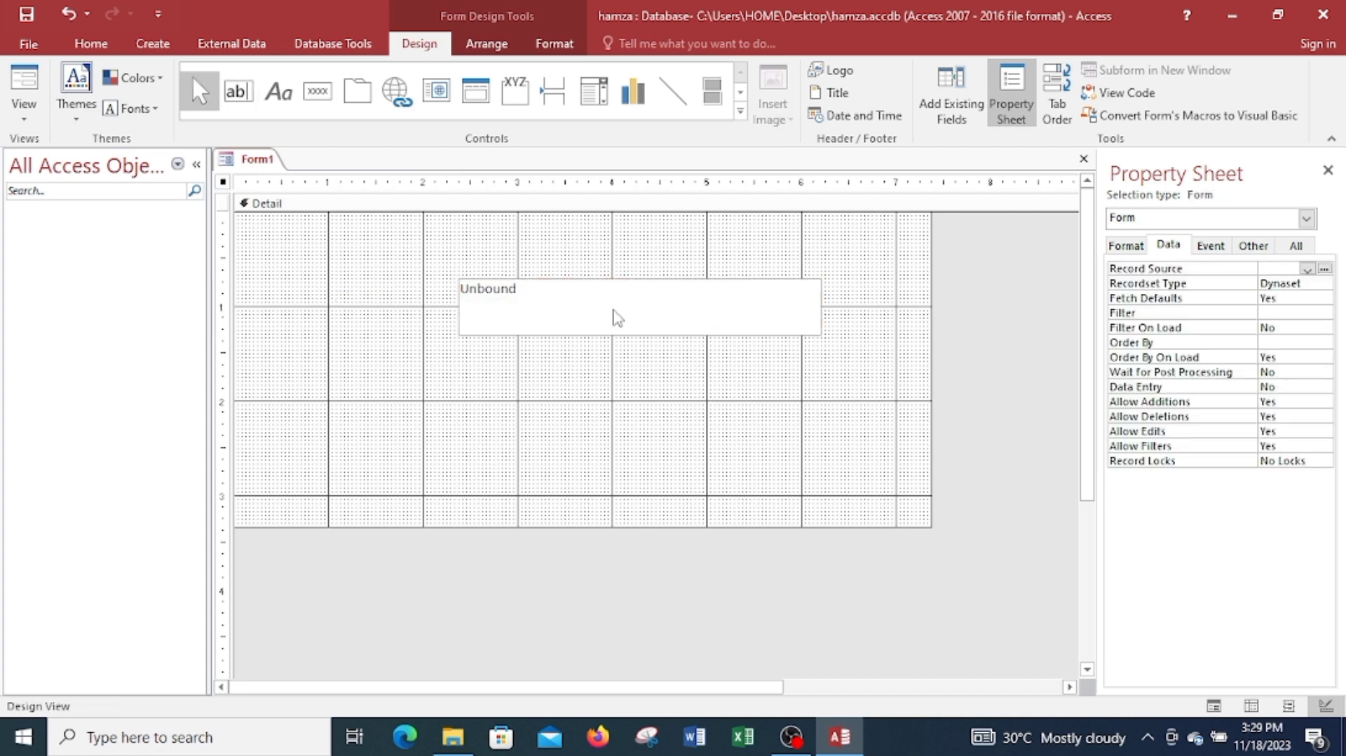
# Resize the text box to about 5.6 inches wide and 0.4 inch high, extending it toward the form's left edge.
pyautogui.click(616, 311)
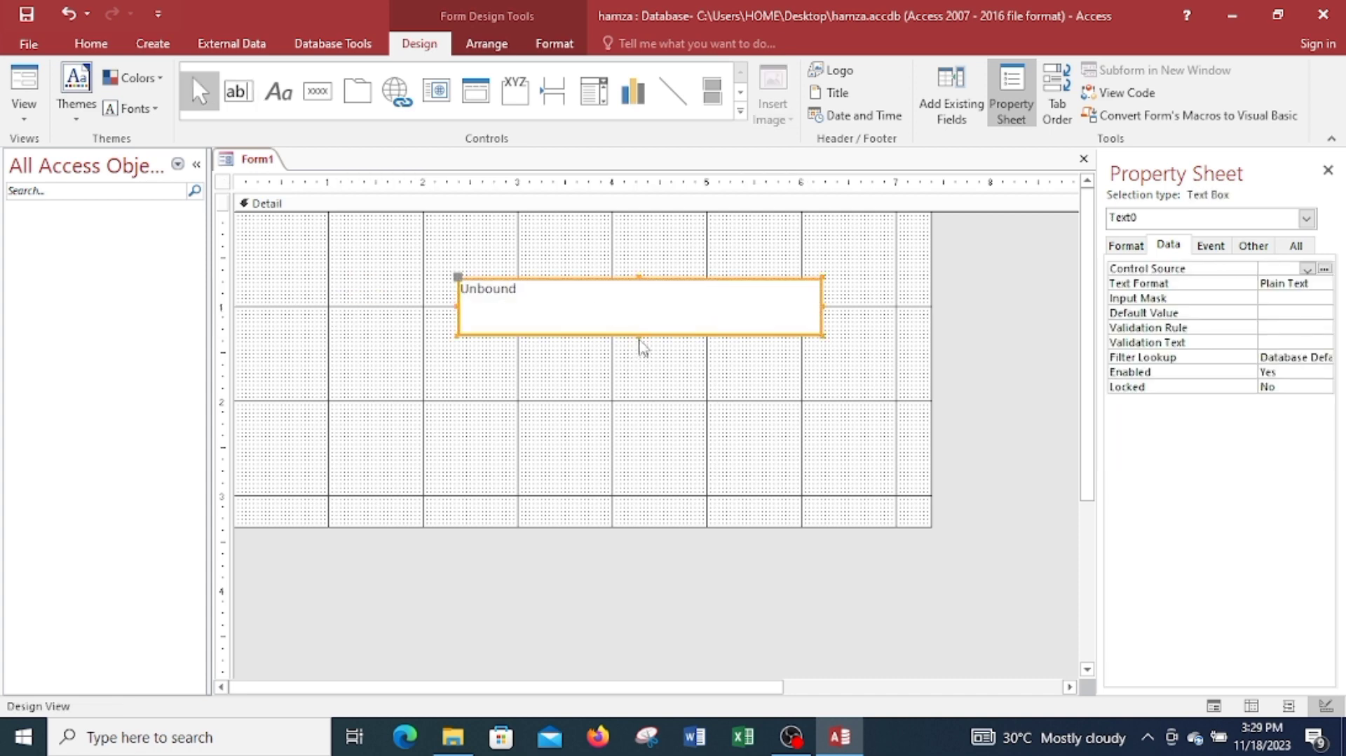
pyautogui.moveTo(639, 335); pyautogui.dragTo(639, 315)
pyautogui.moveTo(459, 295); pyautogui.dragTo(287, 302)
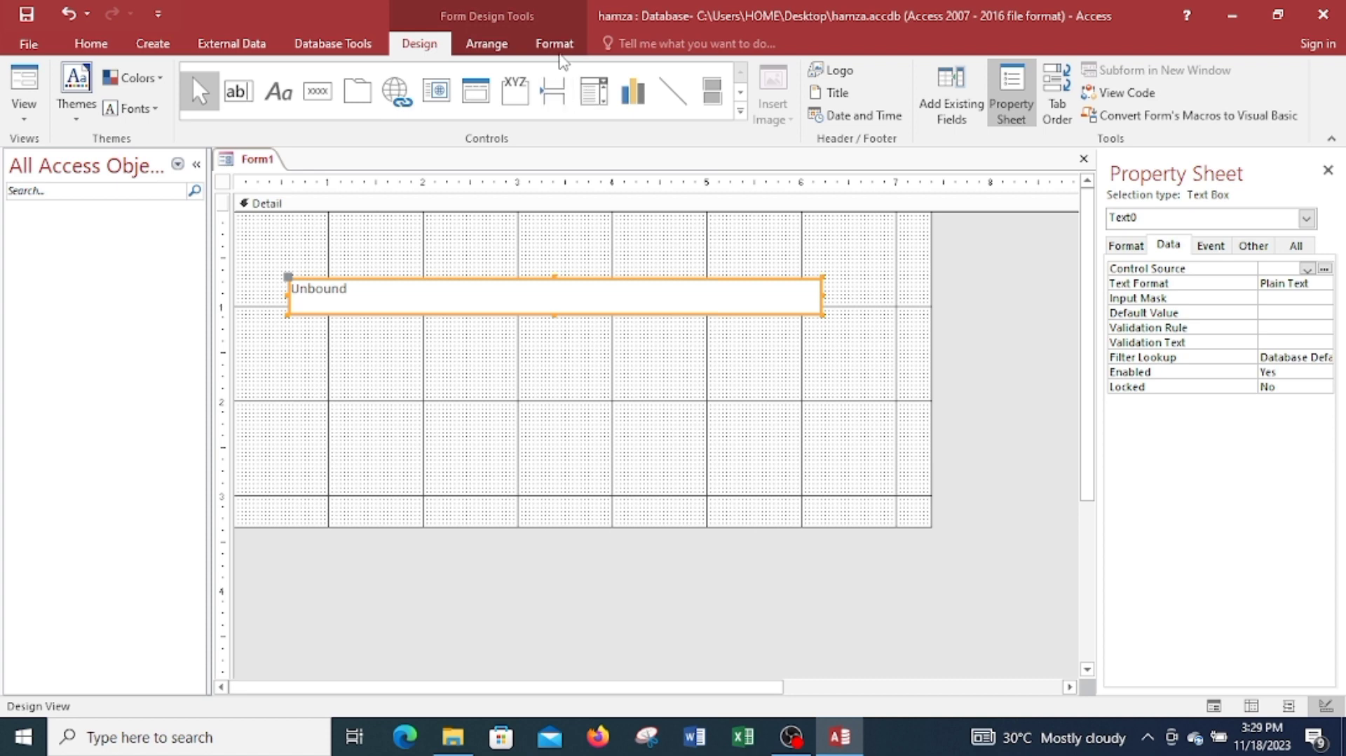
# Set the text box's font to Arial Black and its background to the standard dark red.
pyautogui.click(553, 43)
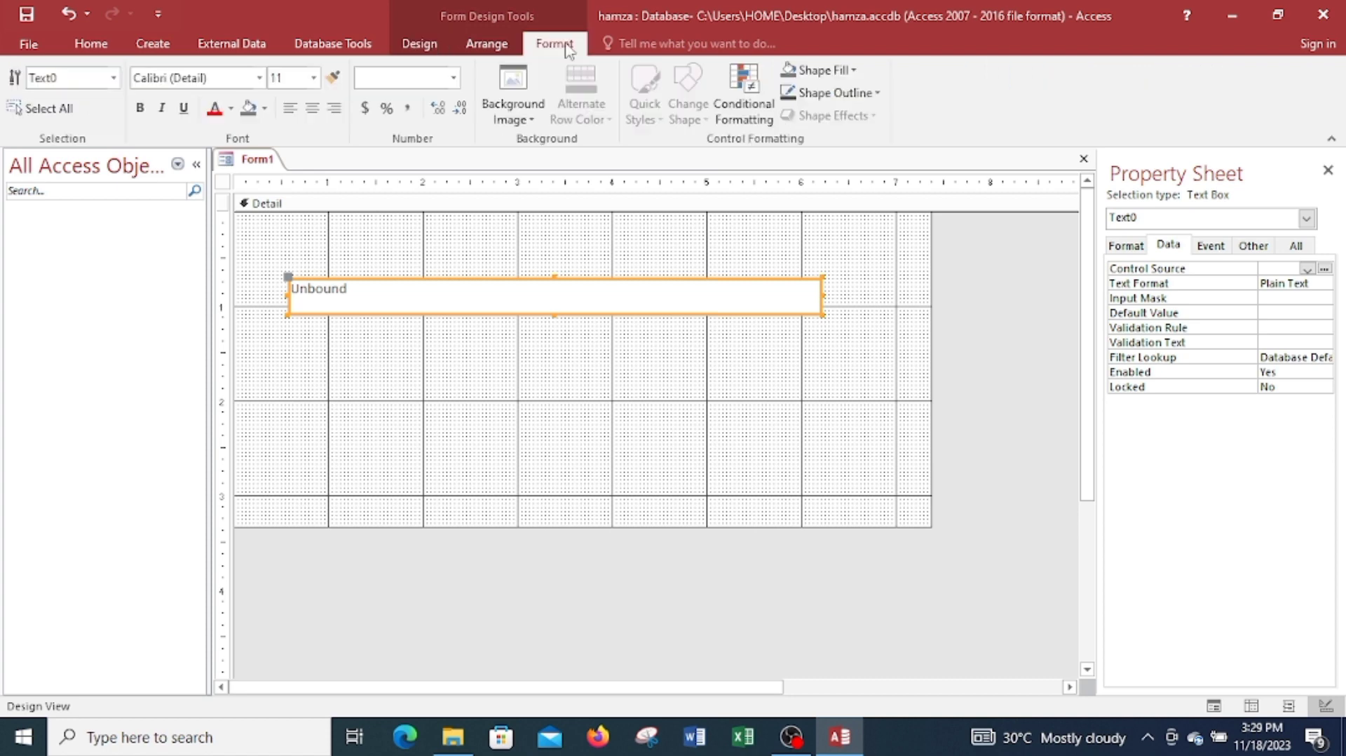
pyautogui.click(259, 78)
pyautogui.click(223, 221)
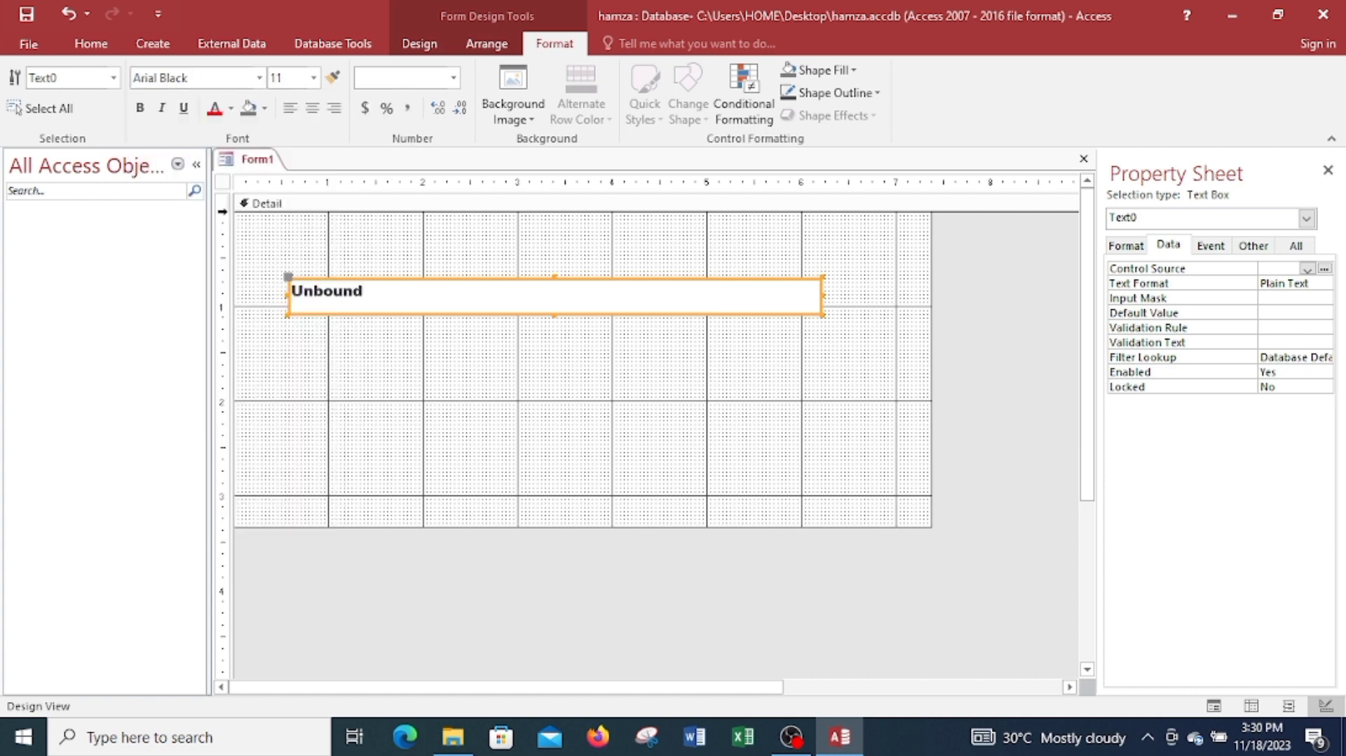
pyautogui.click(265, 109)
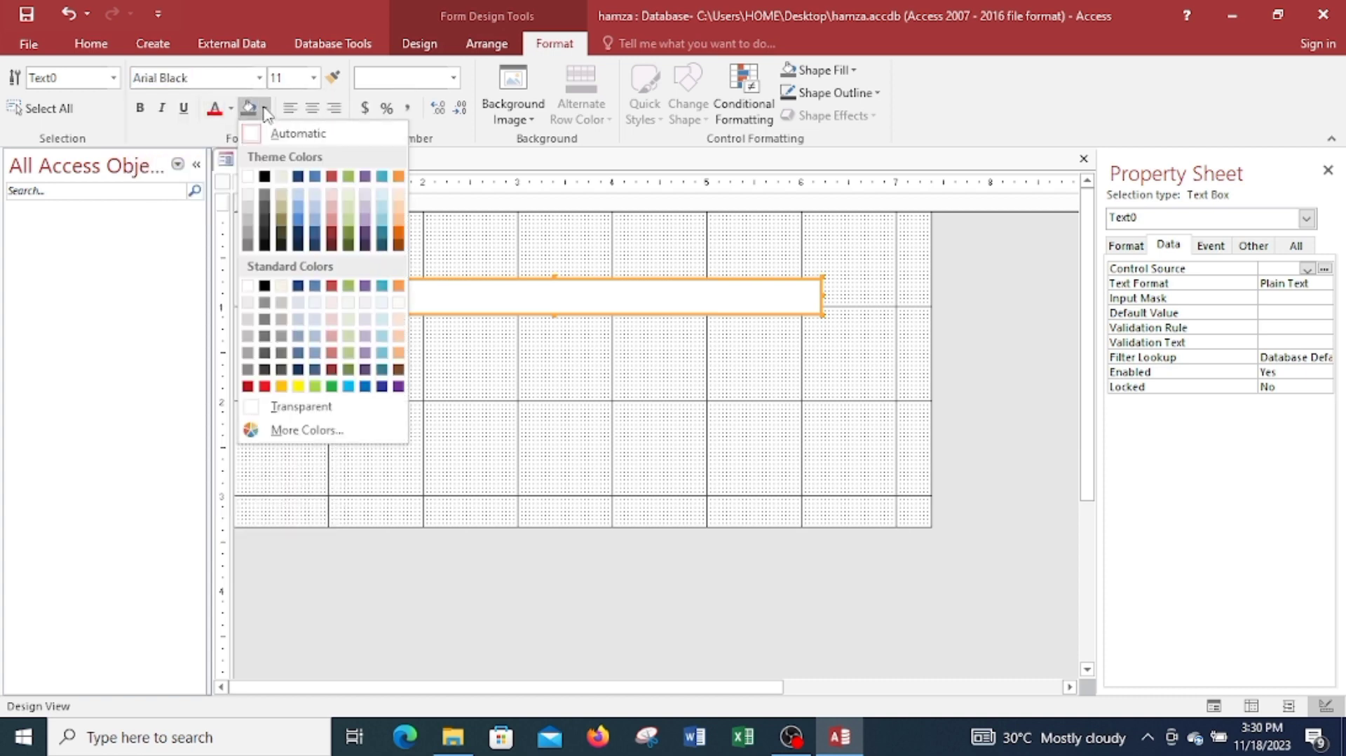
pyautogui.click(248, 386)
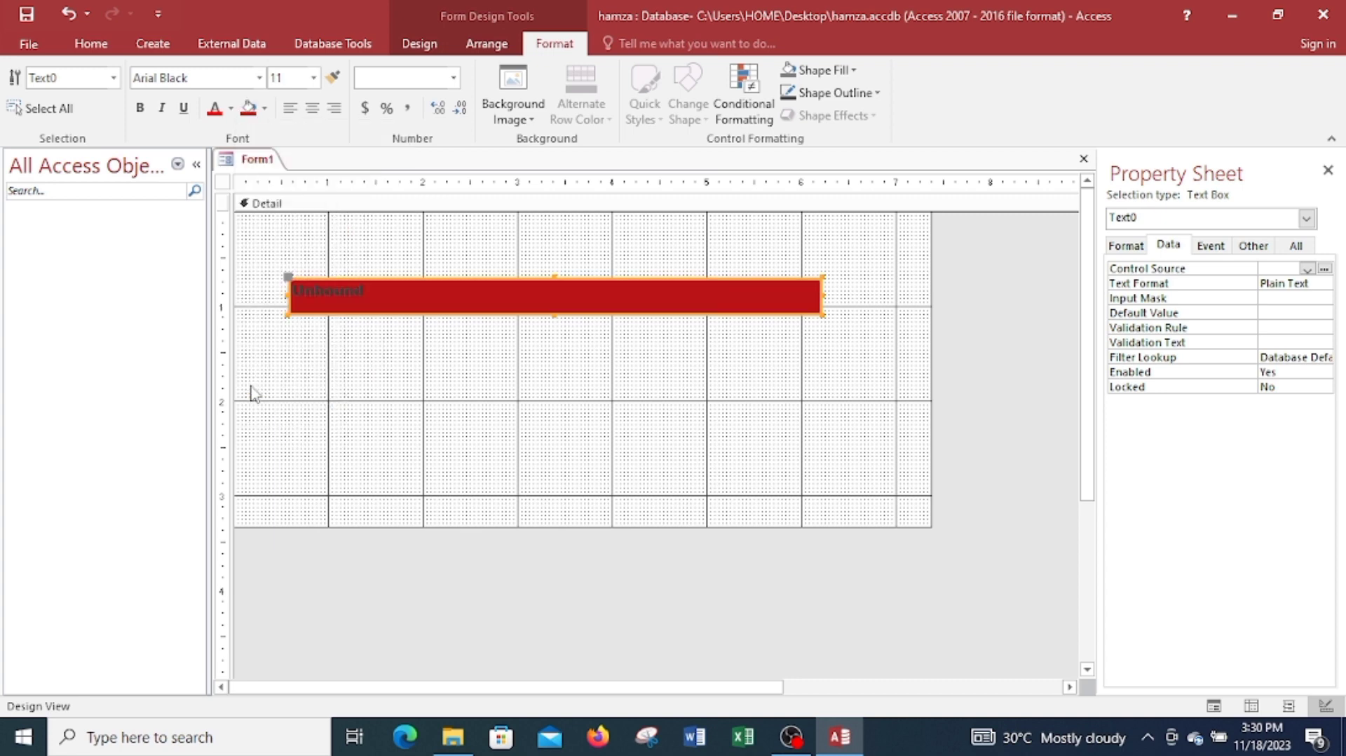
# Make the text box's font white and set its size to 14.
pyautogui.click(230, 109)
pyautogui.click(214, 176)
pyautogui.click(313, 77)
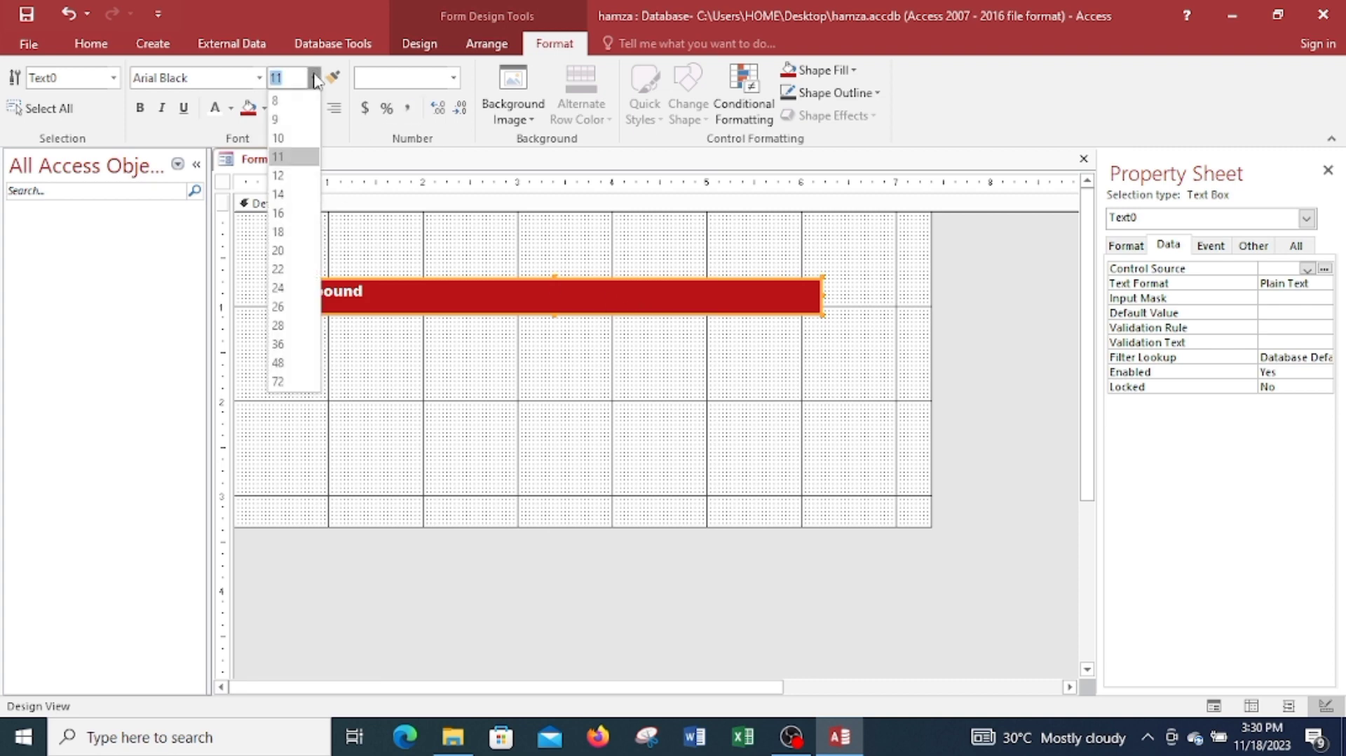
pyautogui.click(280, 194)
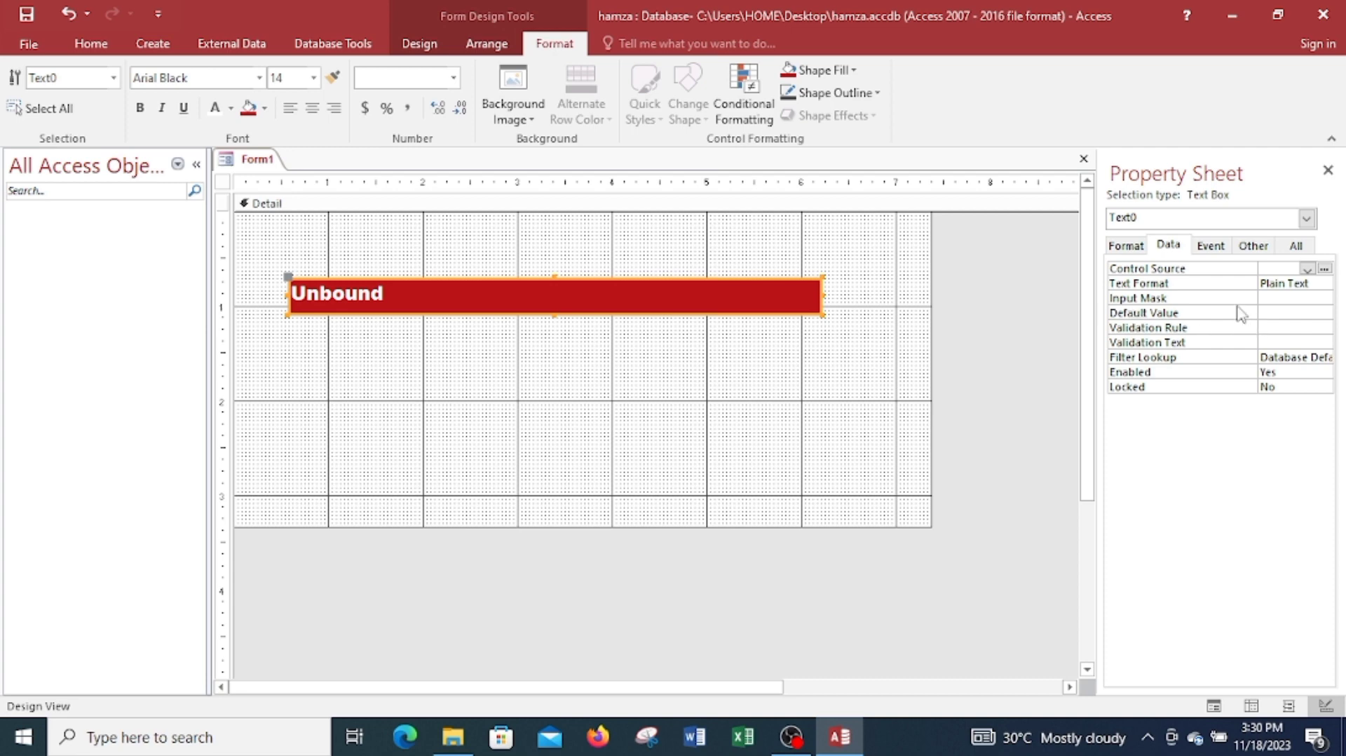
# Rename the text box as hamzatxt in its properties.
pyautogui.click(1127, 245)
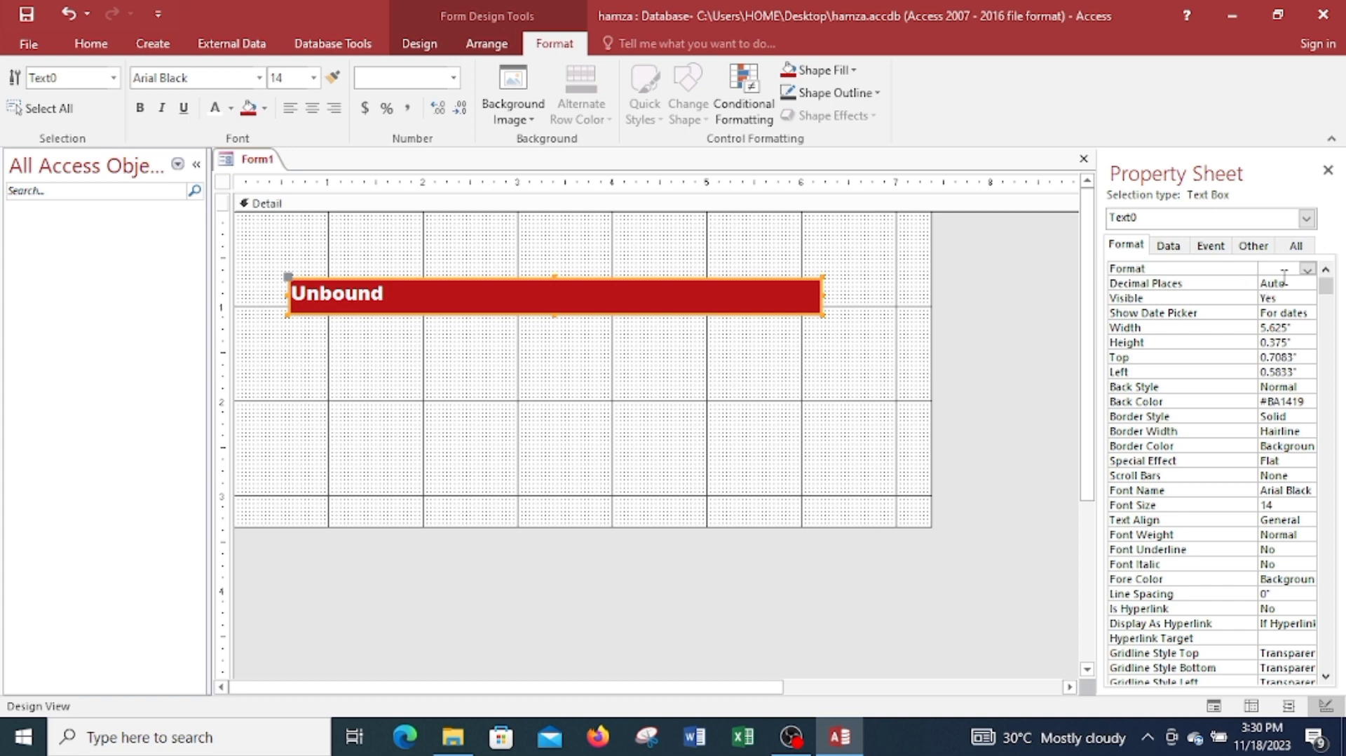
pyautogui.click(1294, 247)
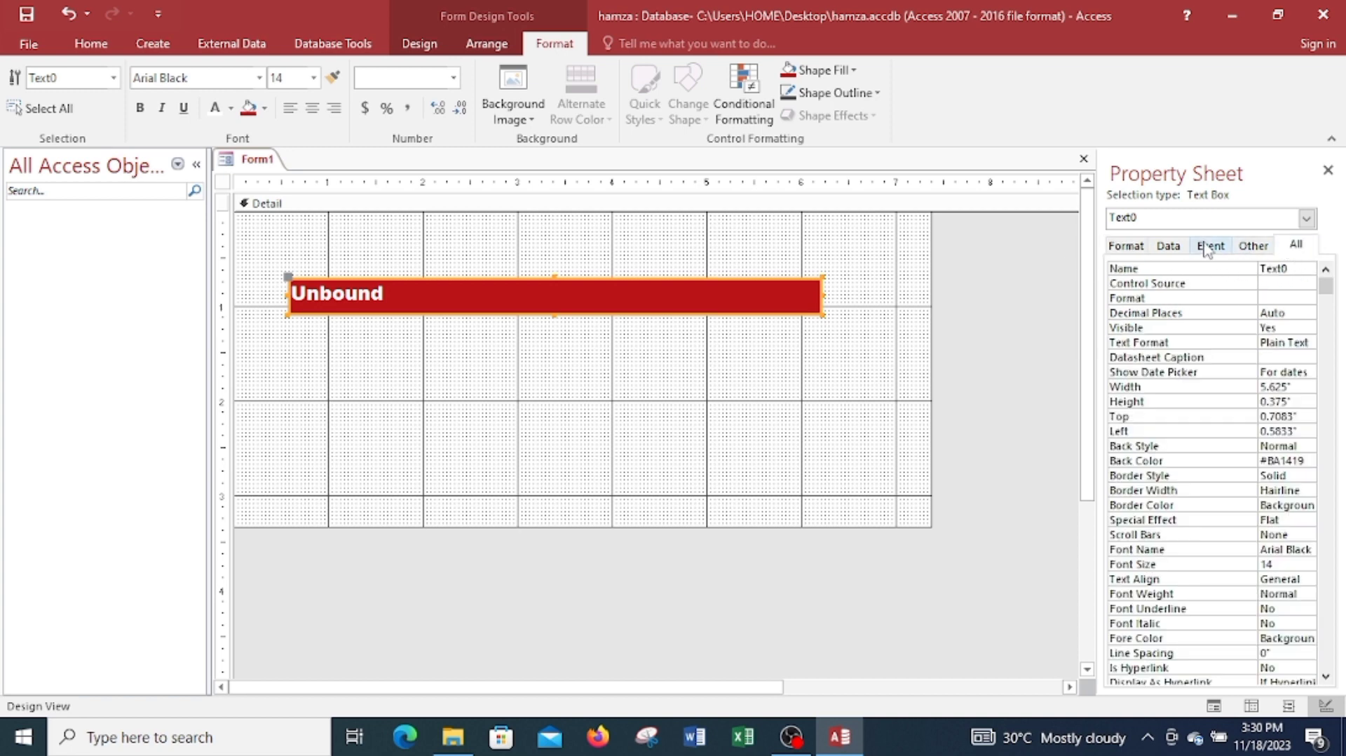
pyautogui.moveTo(737, 361); pyautogui.dragTo(720, 298)
pyautogui.click(1292, 269)
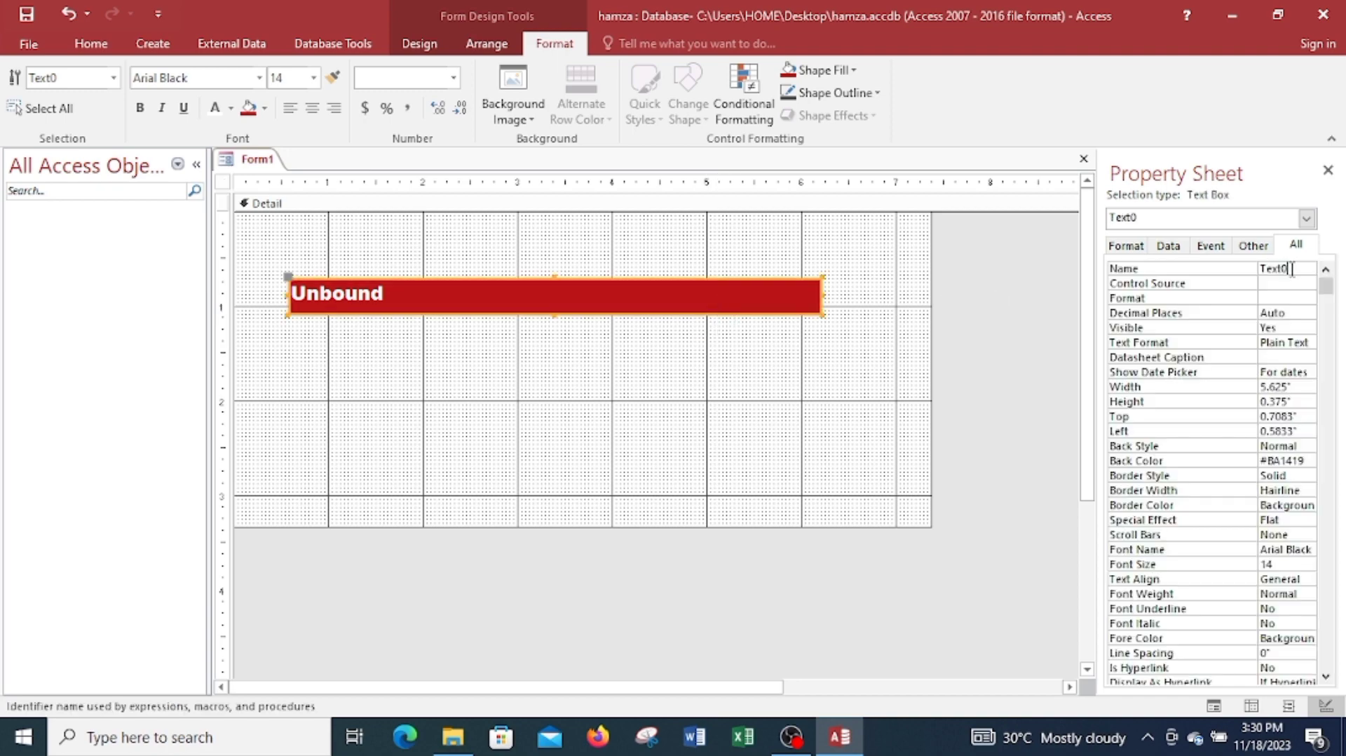
pyautogui.press('BackSpace')
pyautogui.press('BackSpace')
pyautogui.press('BackSpace')
pyautogui.press('BackSpace')
pyautogui.press('BackSpace')
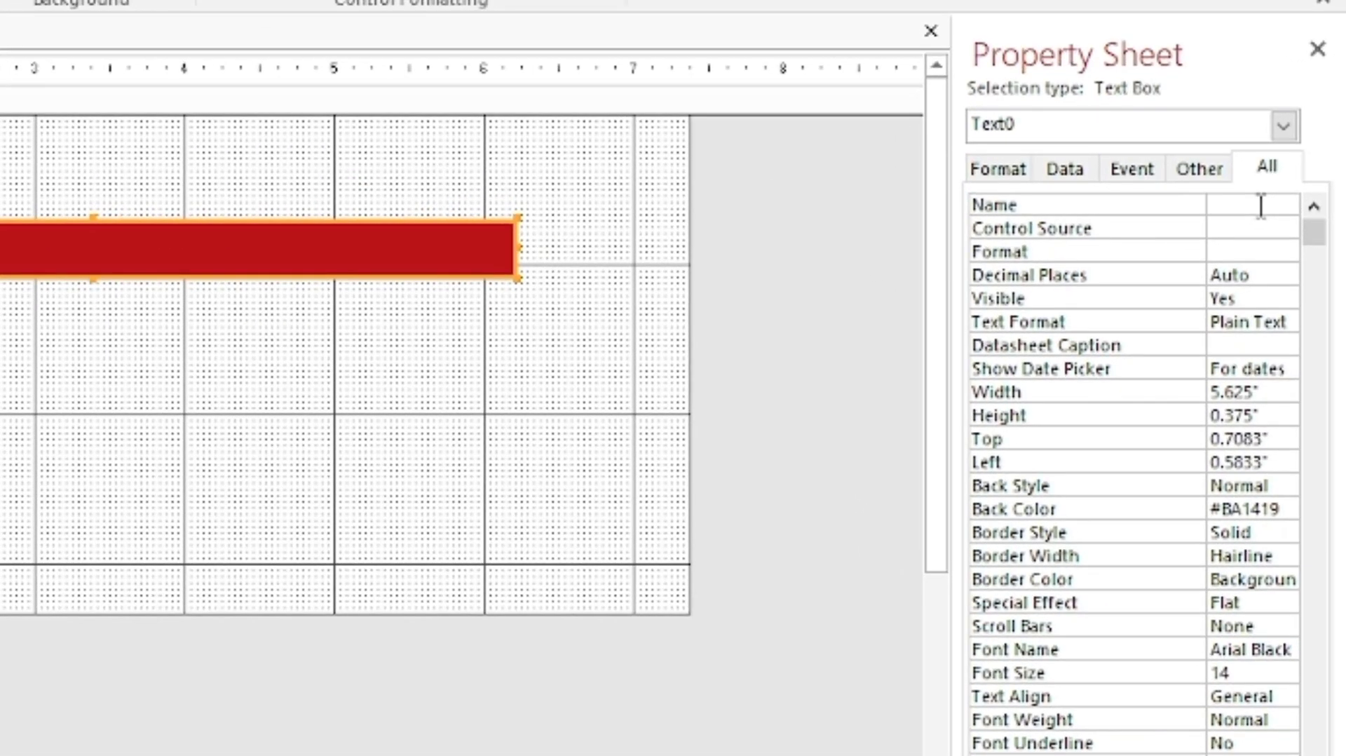
pyautogui.write('hamzatxt')
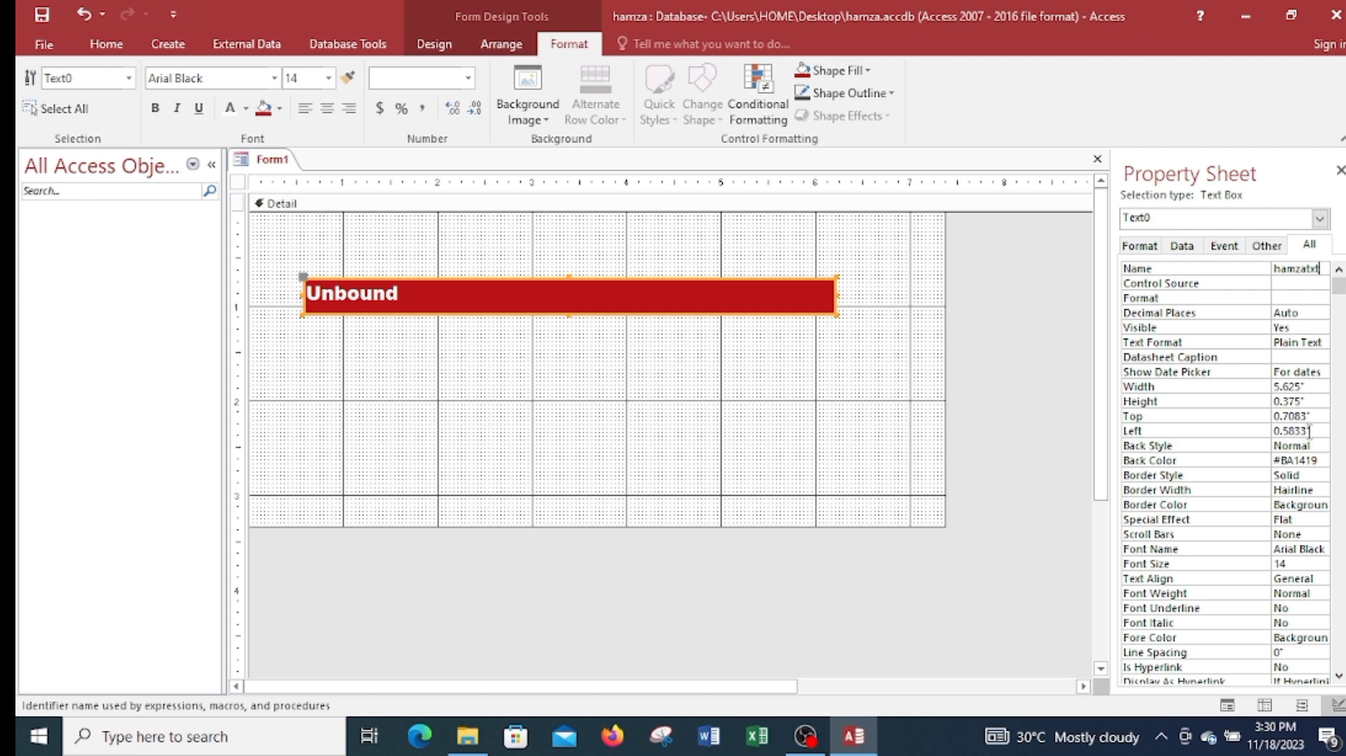
# Set the border style of the red text box to Transparent.
pyautogui.click(1313, 474)
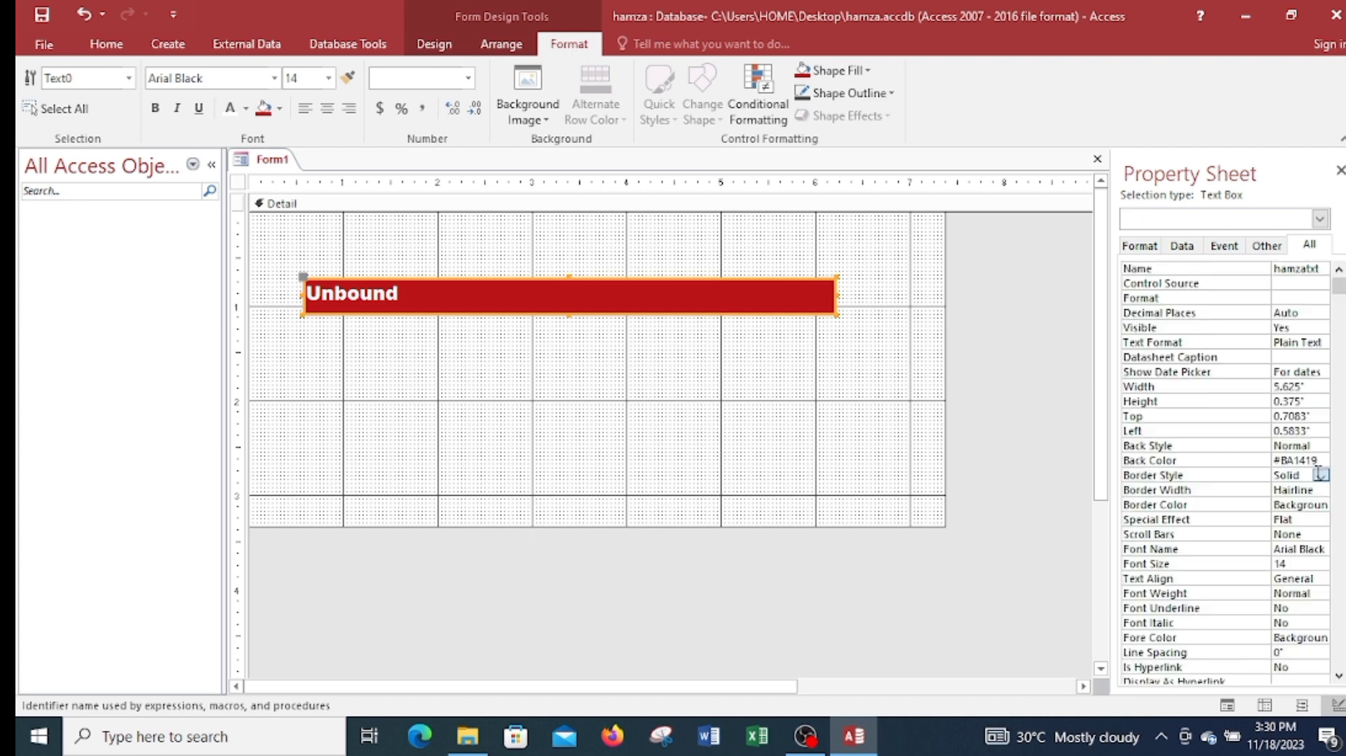
pyautogui.click(1319, 473)
pyautogui.click(1301, 489)
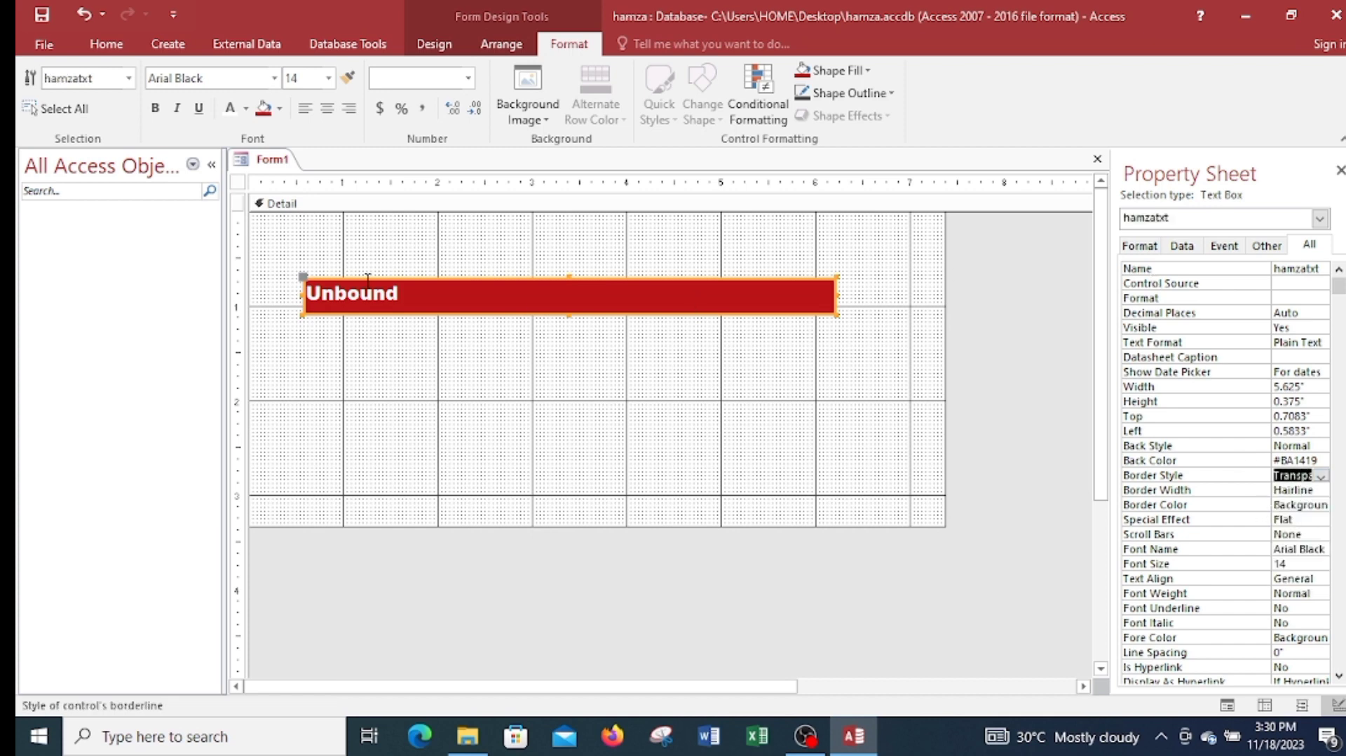
# Set the form's Pop Up property to Yes and its Scroll Bars property to Neither.
pyautogui.click(239, 183)
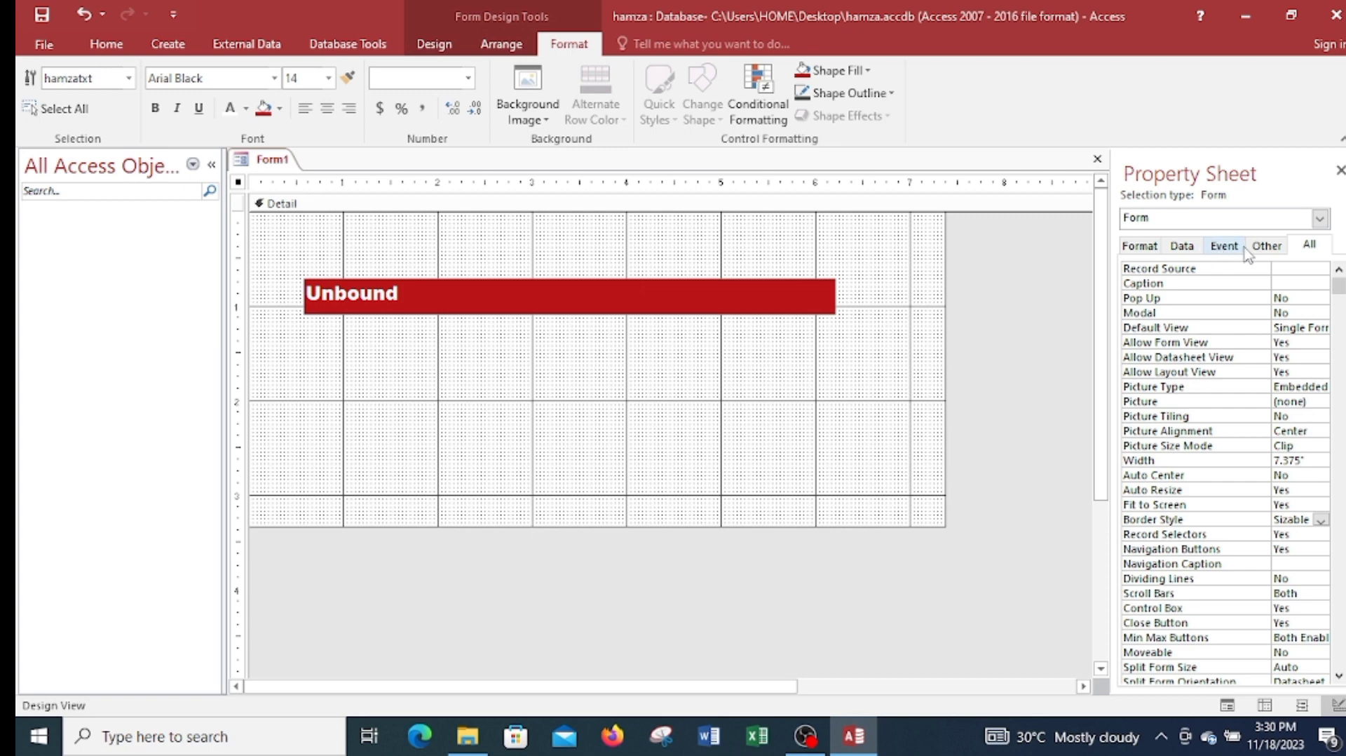
pyautogui.click(1293, 299)
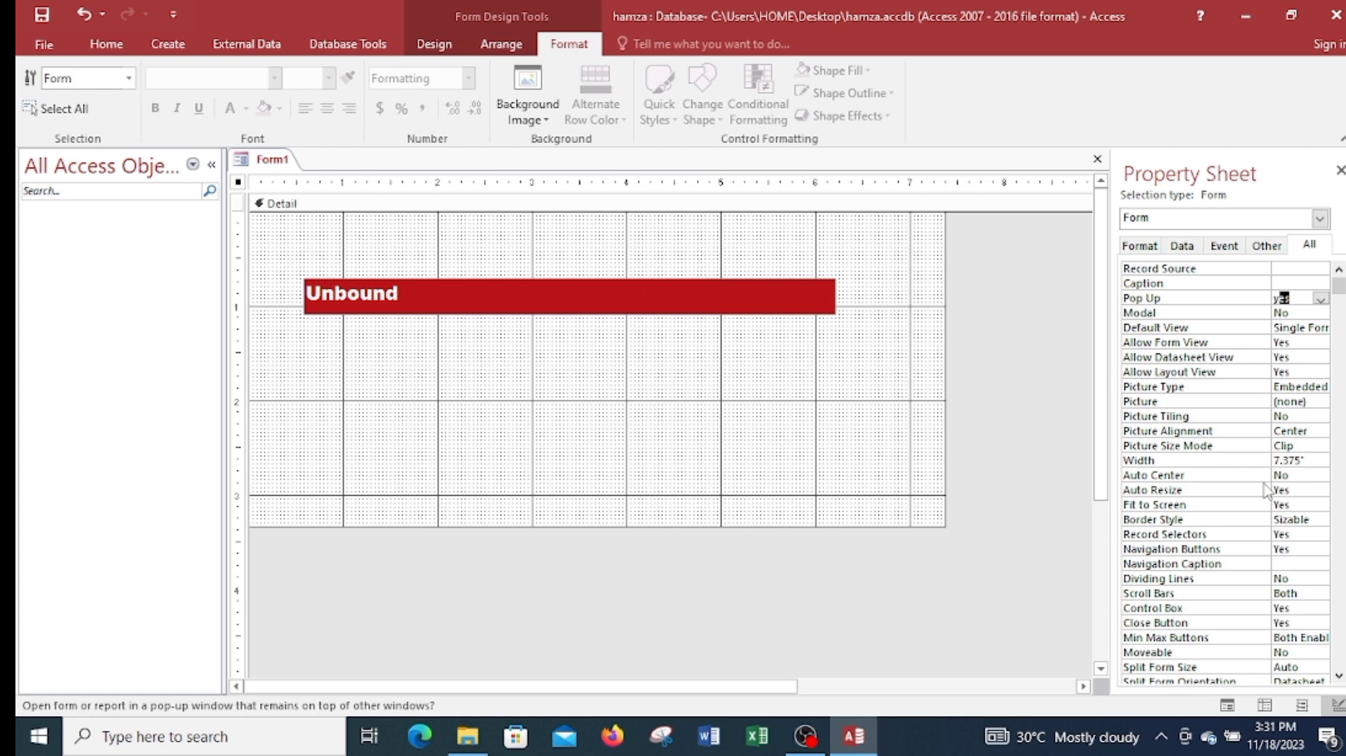
pyautogui.click(1306, 592)
pyautogui.click(1321, 593)
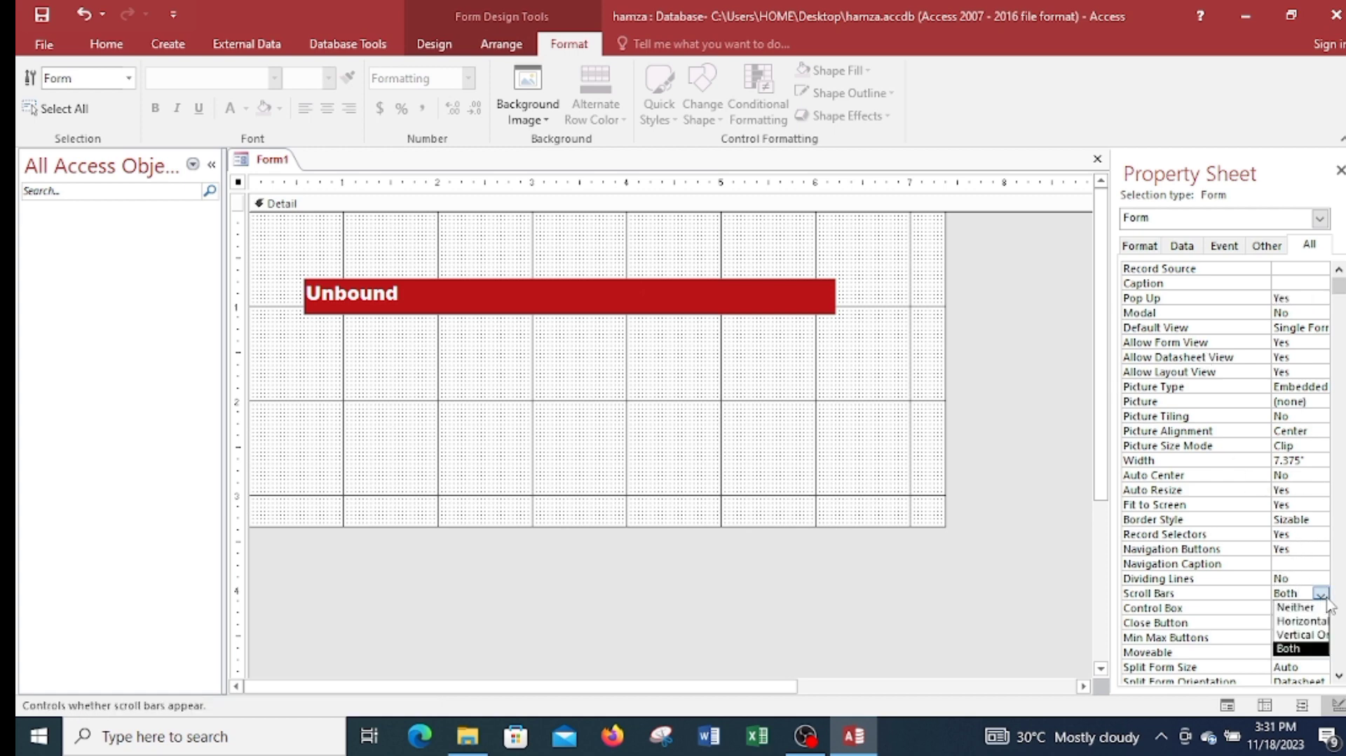
pyautogui.click(1298, 607)
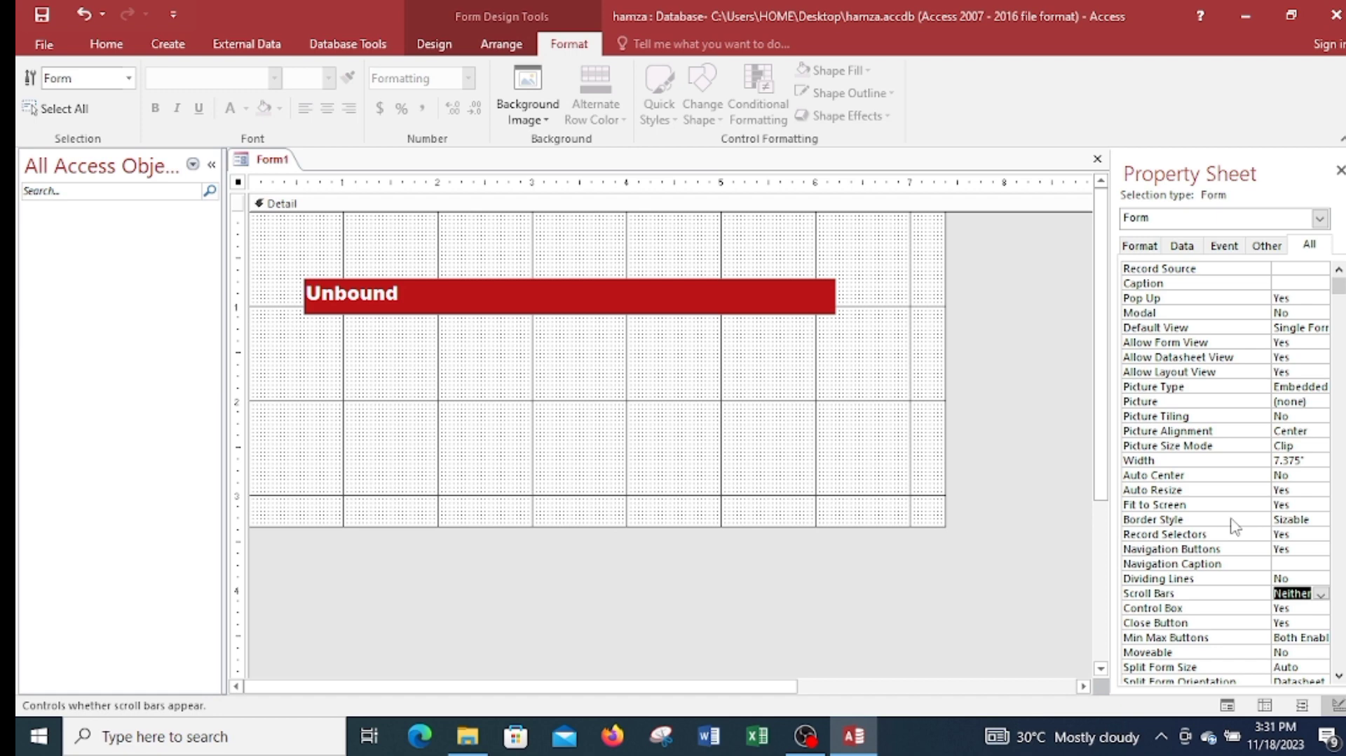
# Set the Enabled property of the hamzatxt text box to No.
pyautogui.click(1183, 247)
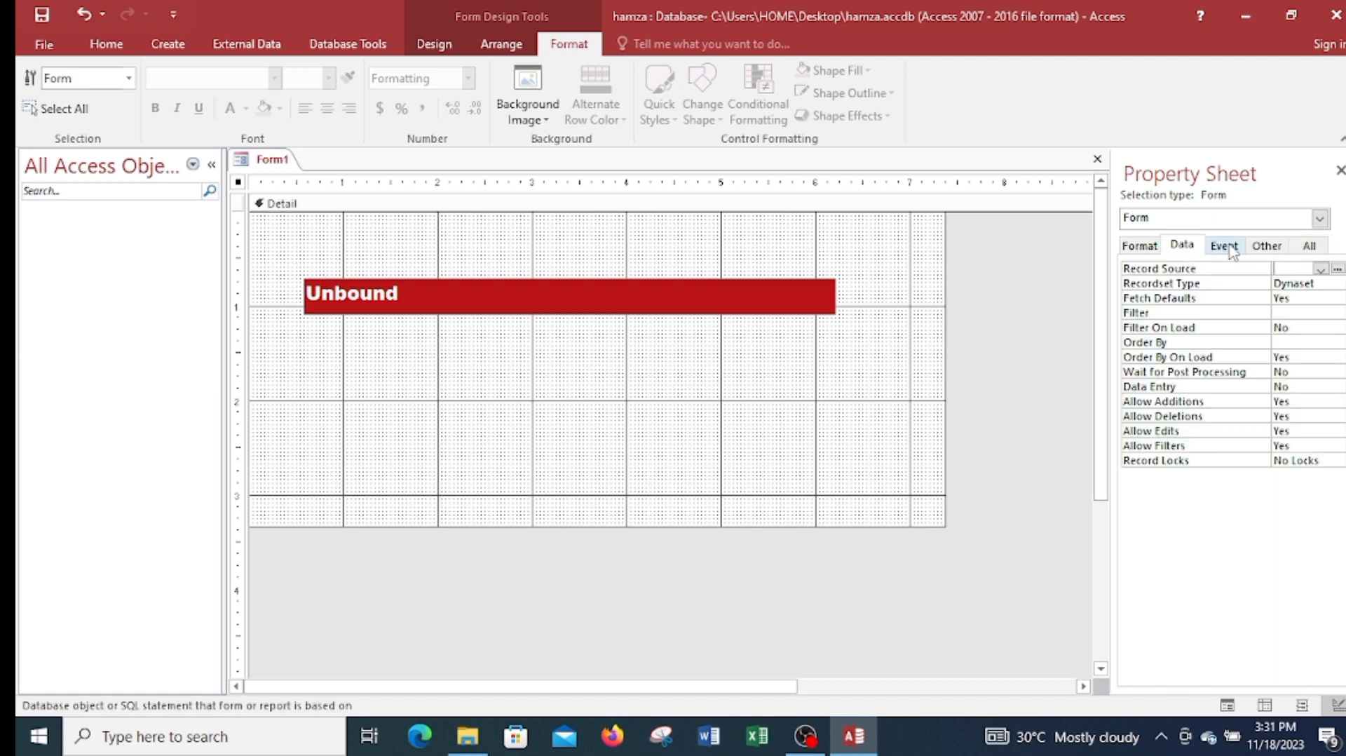
pyautogui.click(756, 308)
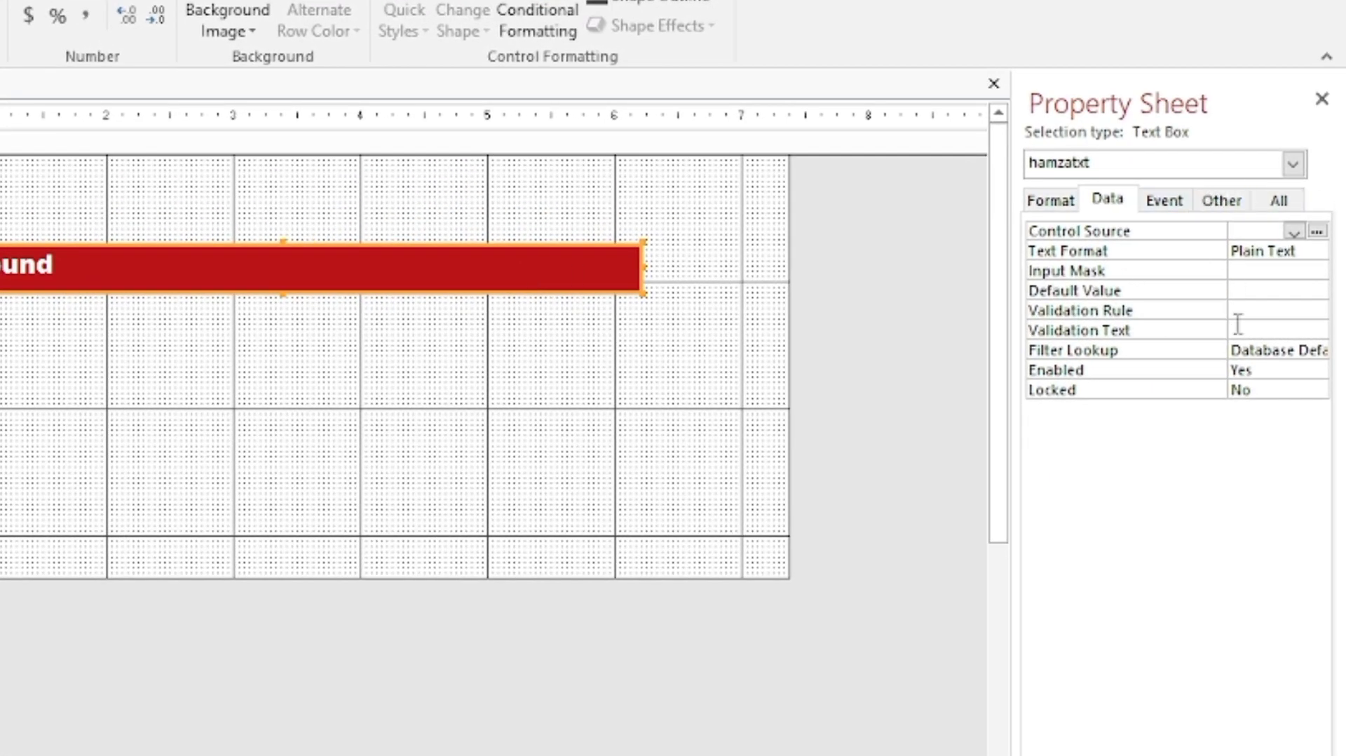
pyautogui.click(1259, 356)
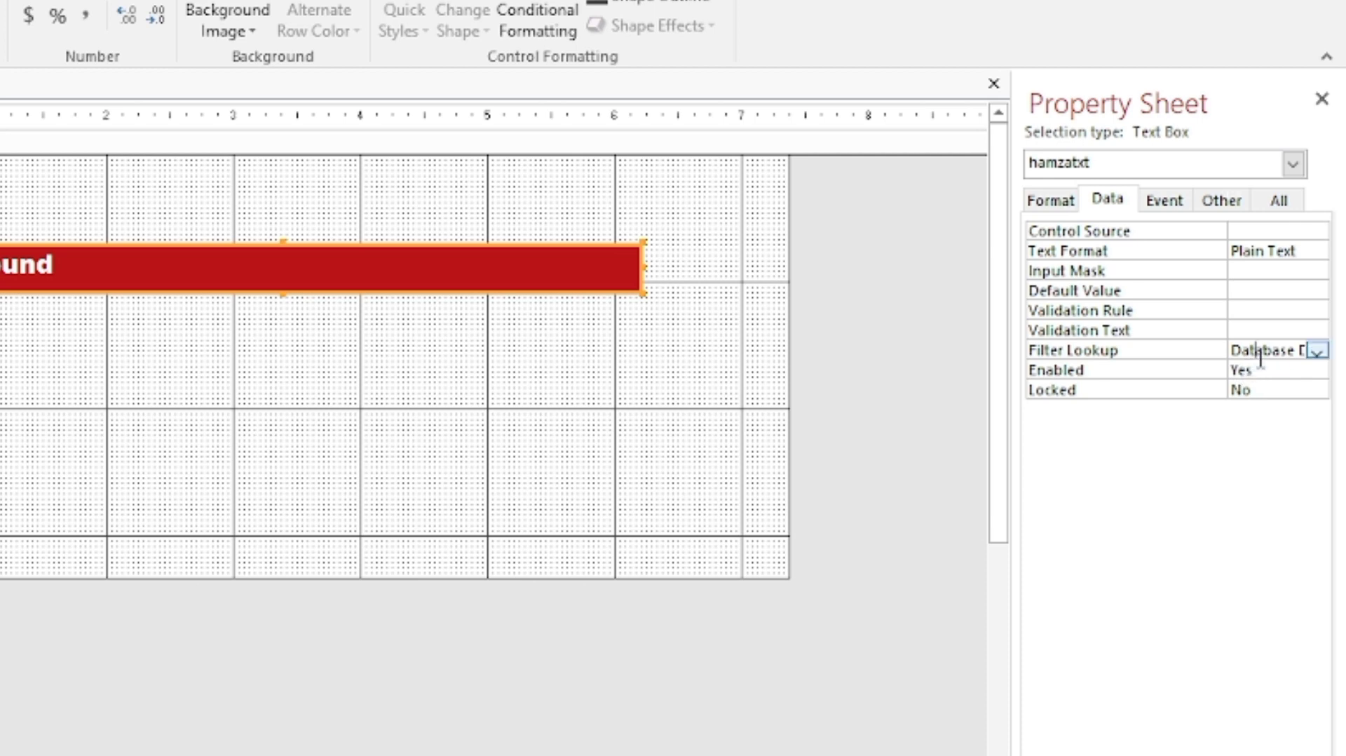
pyautogui.click(1261, 369)
pyautogui.press('BackSpace')
pyautogui.press('BackSpace')
pyautogui.press('BackSpace')
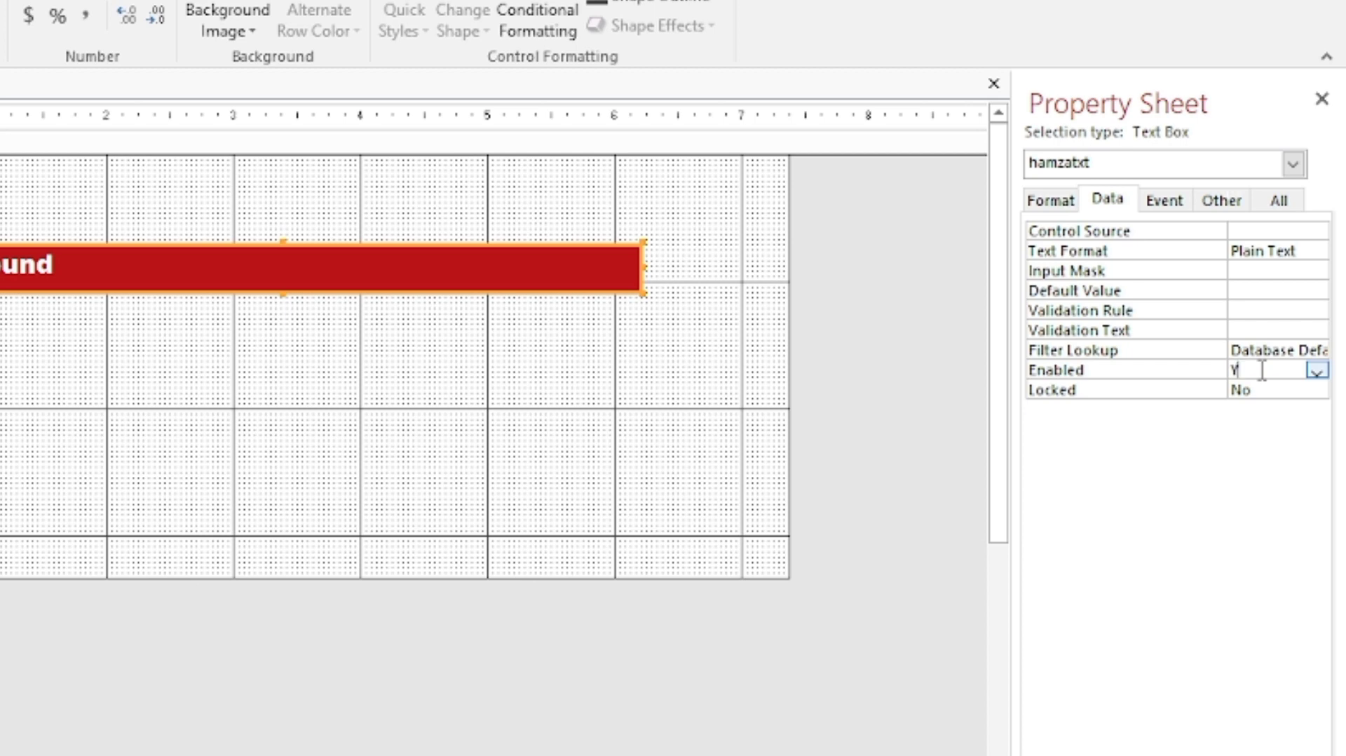
pyautogui.write('No')
# Set the Locked property of the hamzatxt text box to Yes.
pyautogui.click(1260, 393)
pyautogui.press('BackSpace')
pyautogui.press('BackSpace')
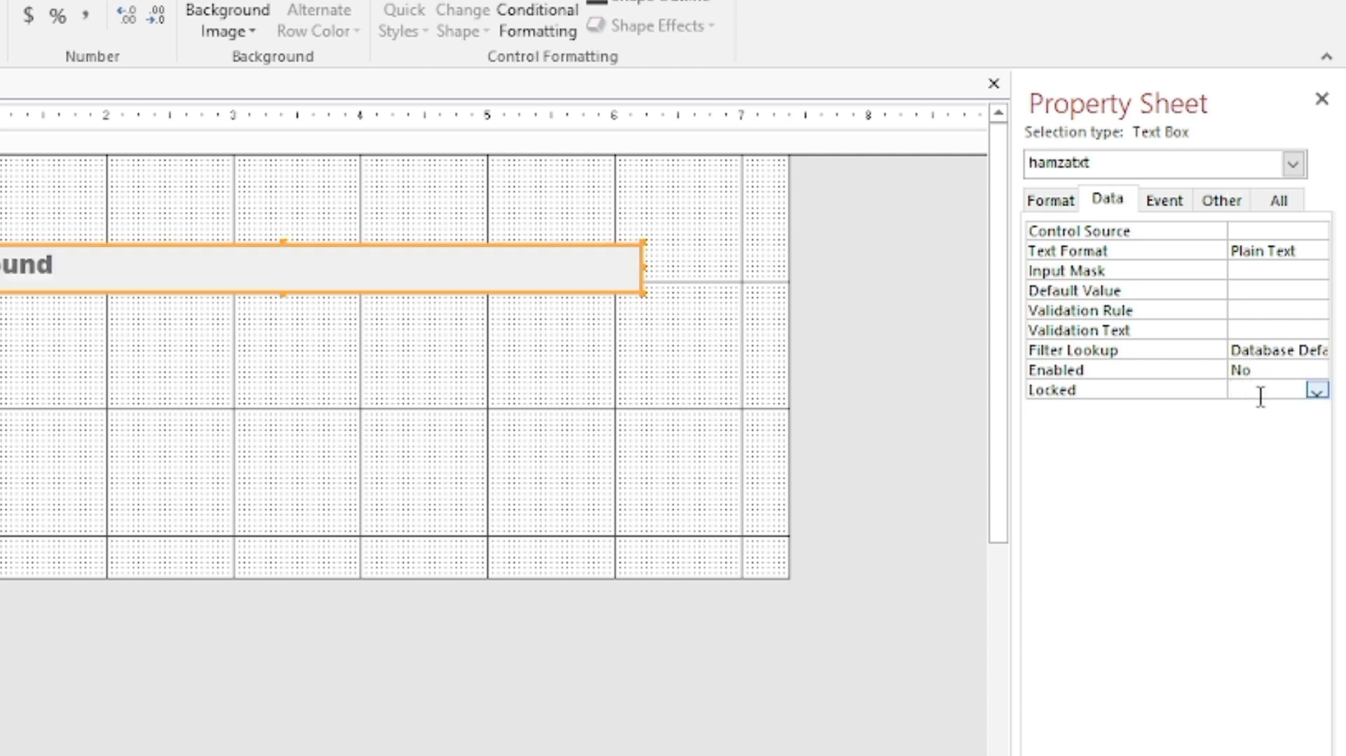
pyautogui.write('Yes')
pyautogui.click(699, 403)
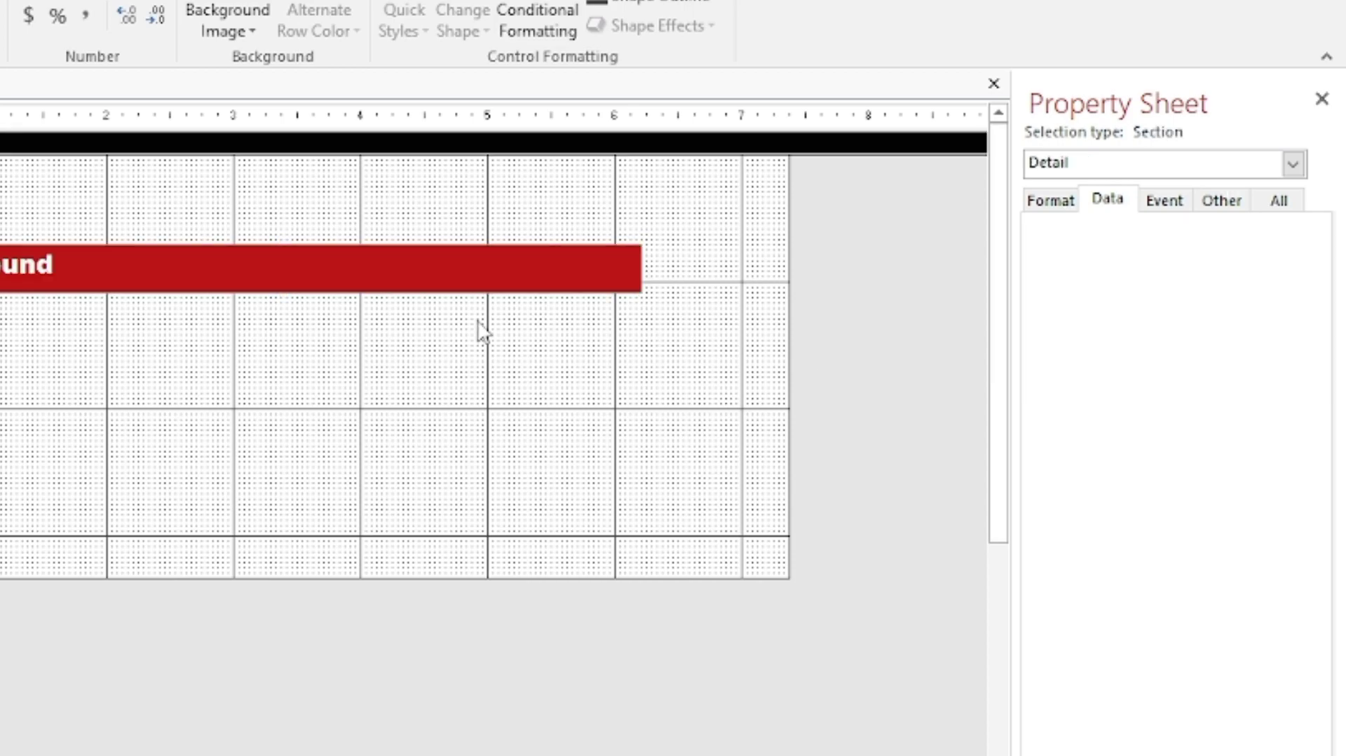
# Widen the red hamzatxt text box on both sides so it spans the full width of the form.
pyautogui.click(546, 275)
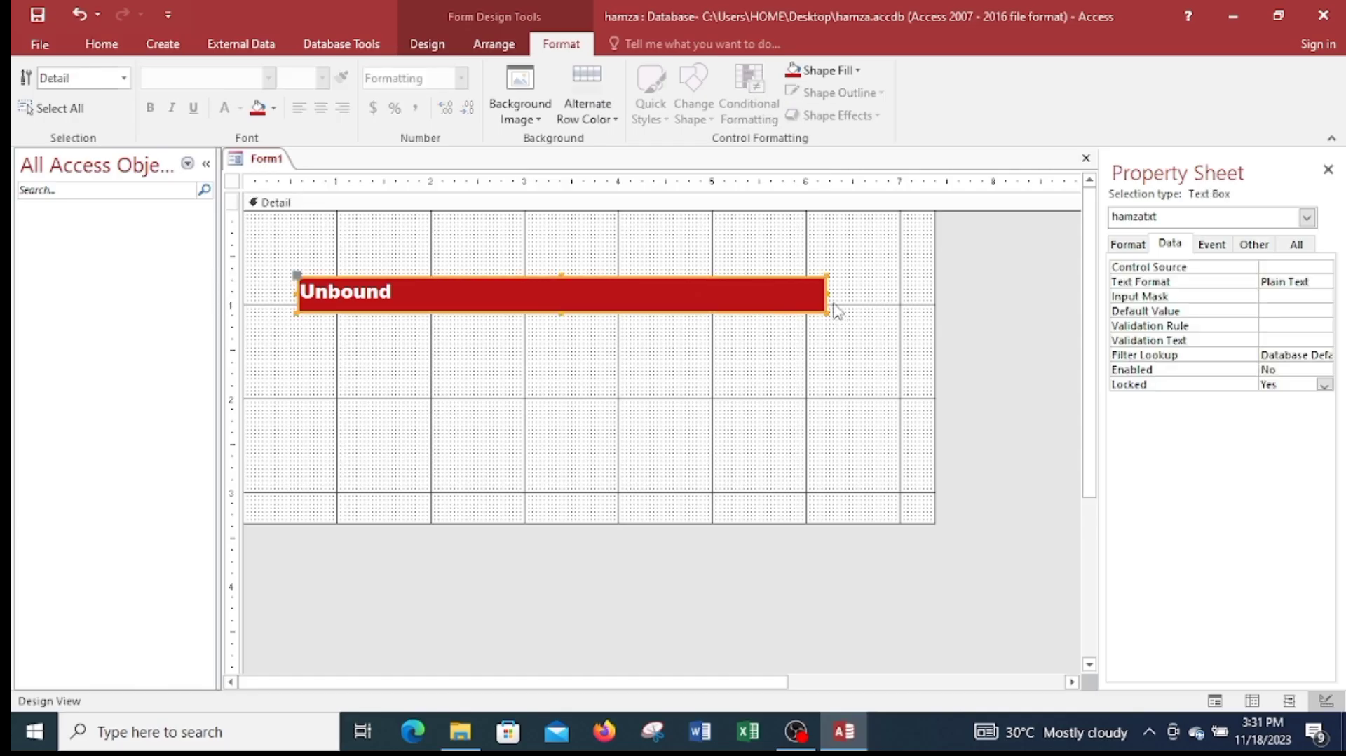
pyautogui.moveTo(829, 293); pyautogui.dragTo(947, 294)
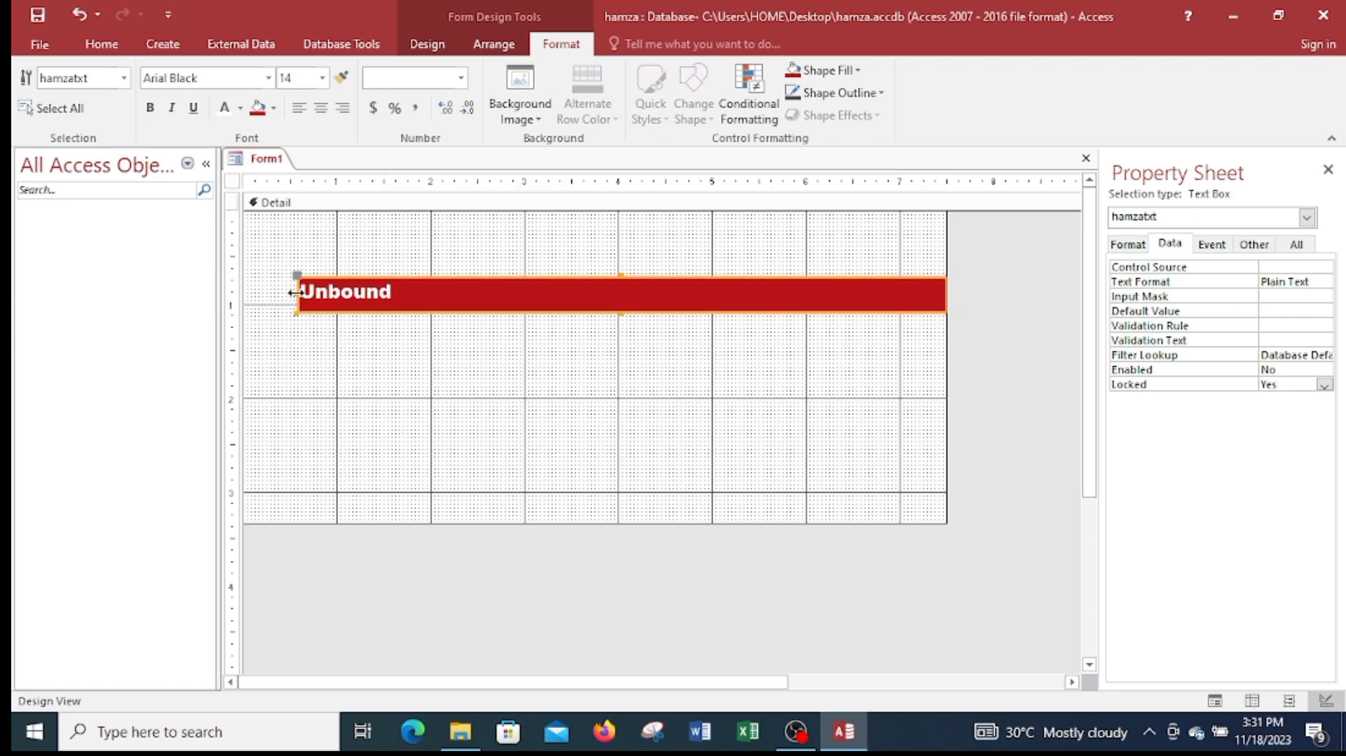
pyautogui.moveTo(293, 293); pyautogui.dragTo(238, 294)
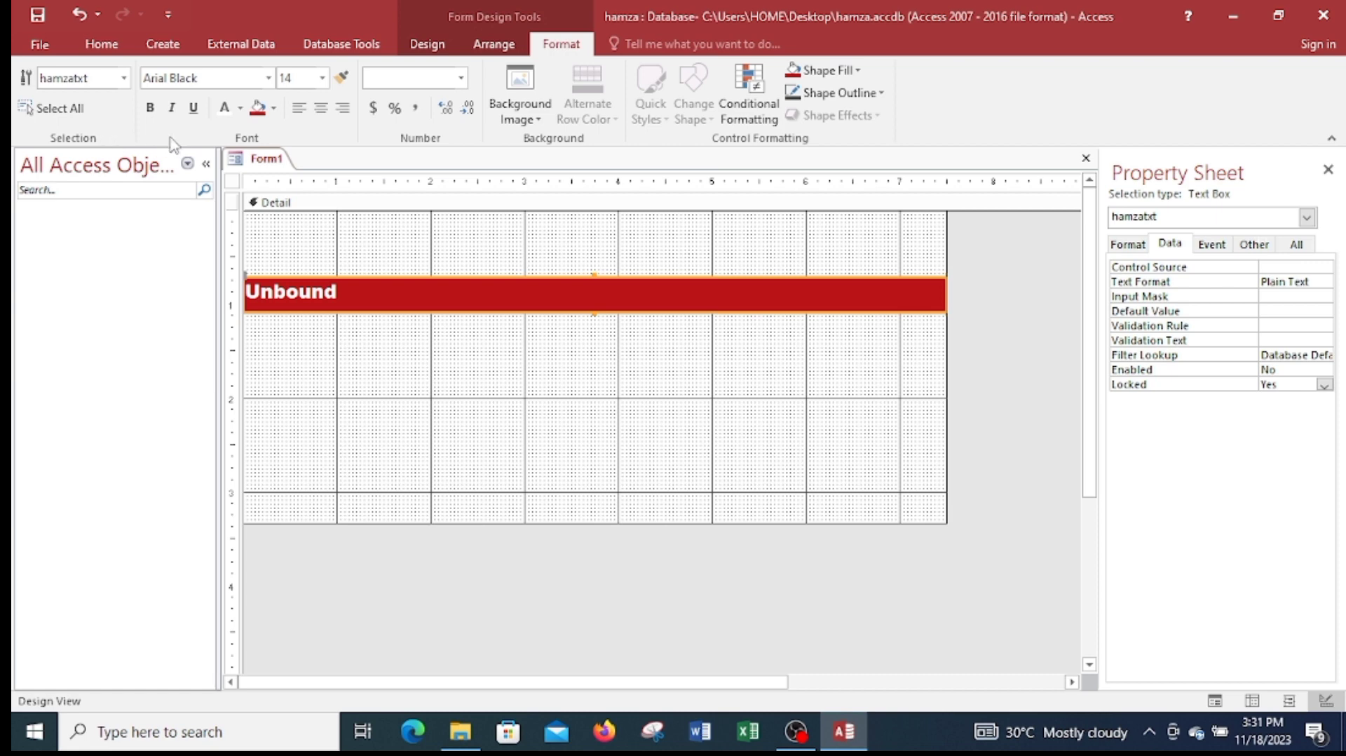
# Create an On Timer event procedure for the form using the Code Builder.
pyautogui.click(234, 182)
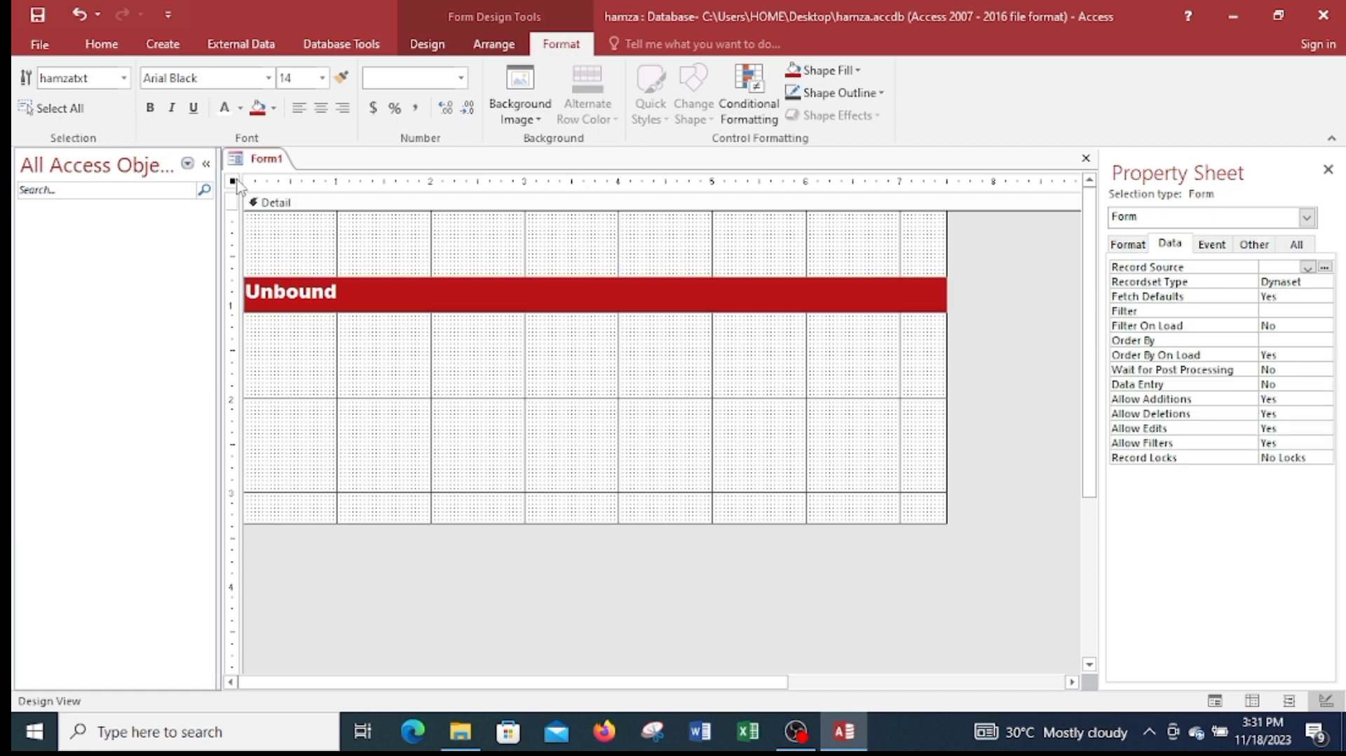
pyautogui.click(1225, 251)
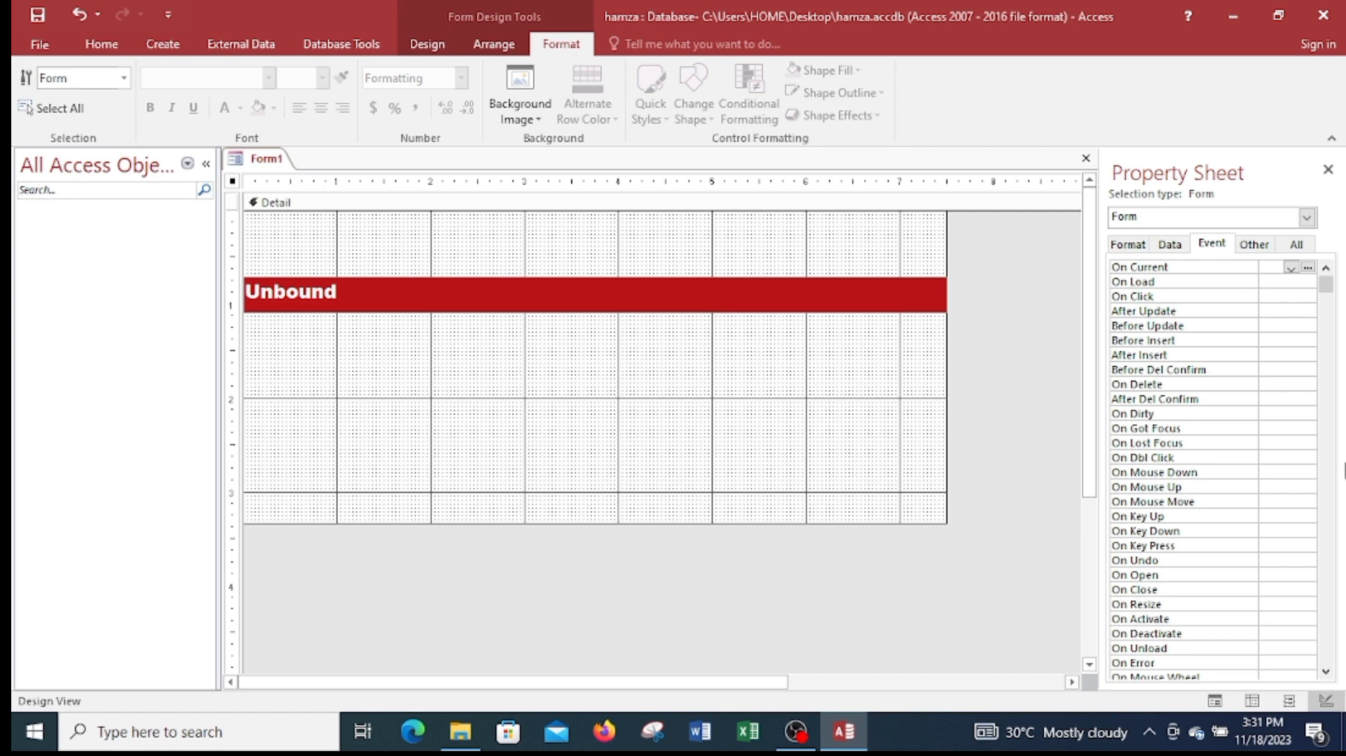
pyautogui.click(1325, 671)
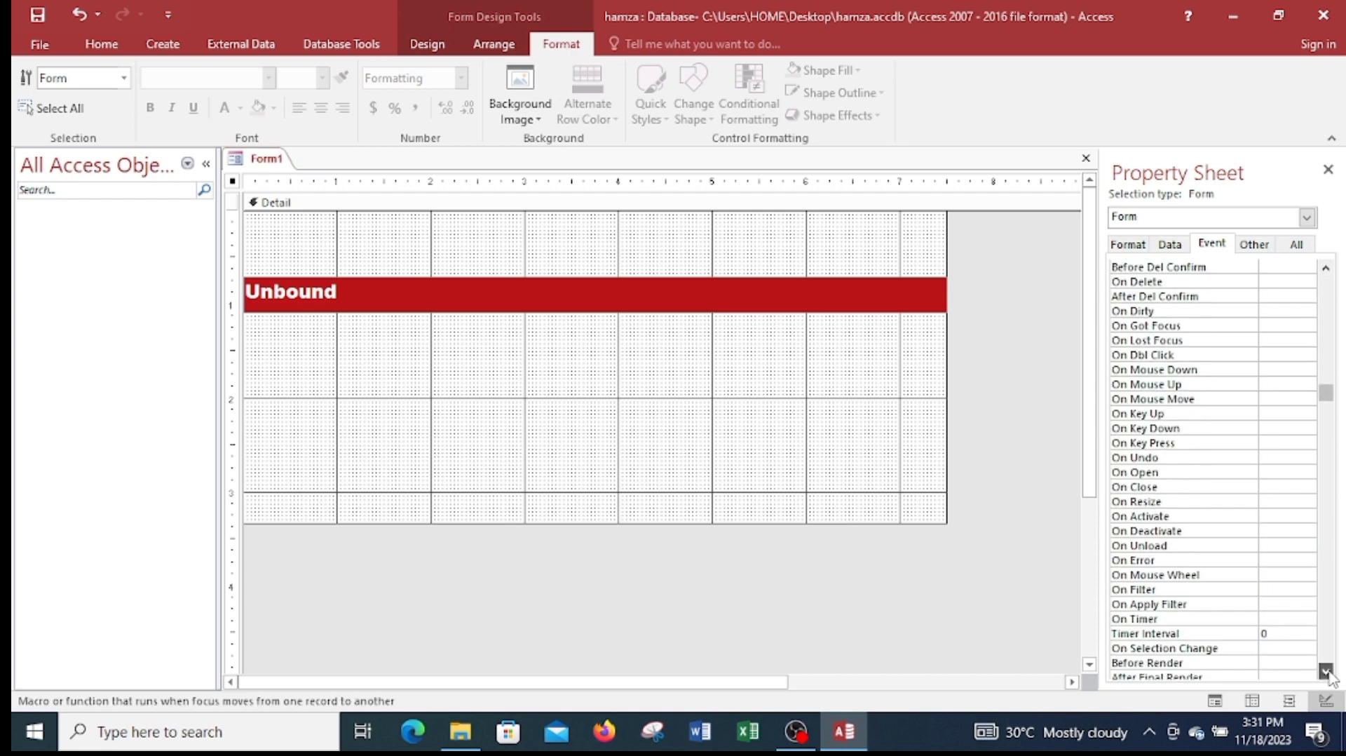
pyautogui.click(1326, 671)
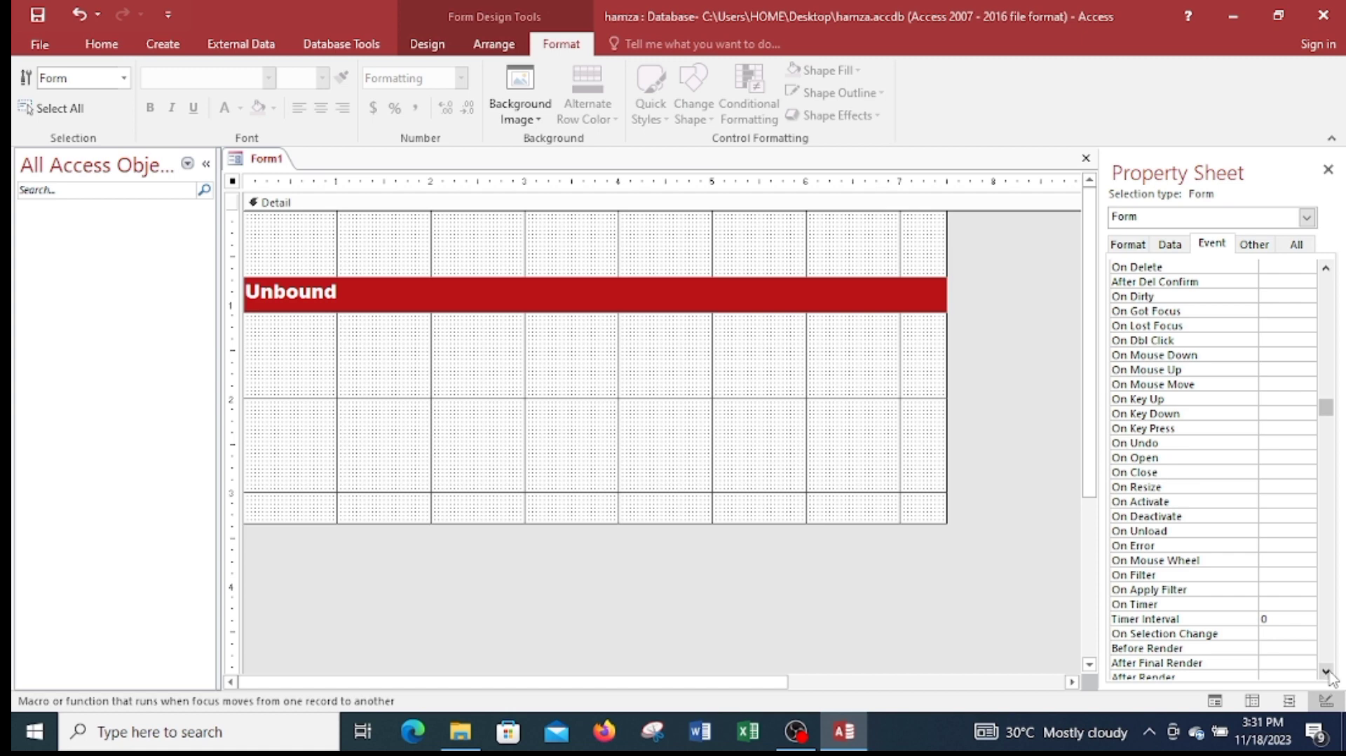
pyautogui.click(1284, 602)
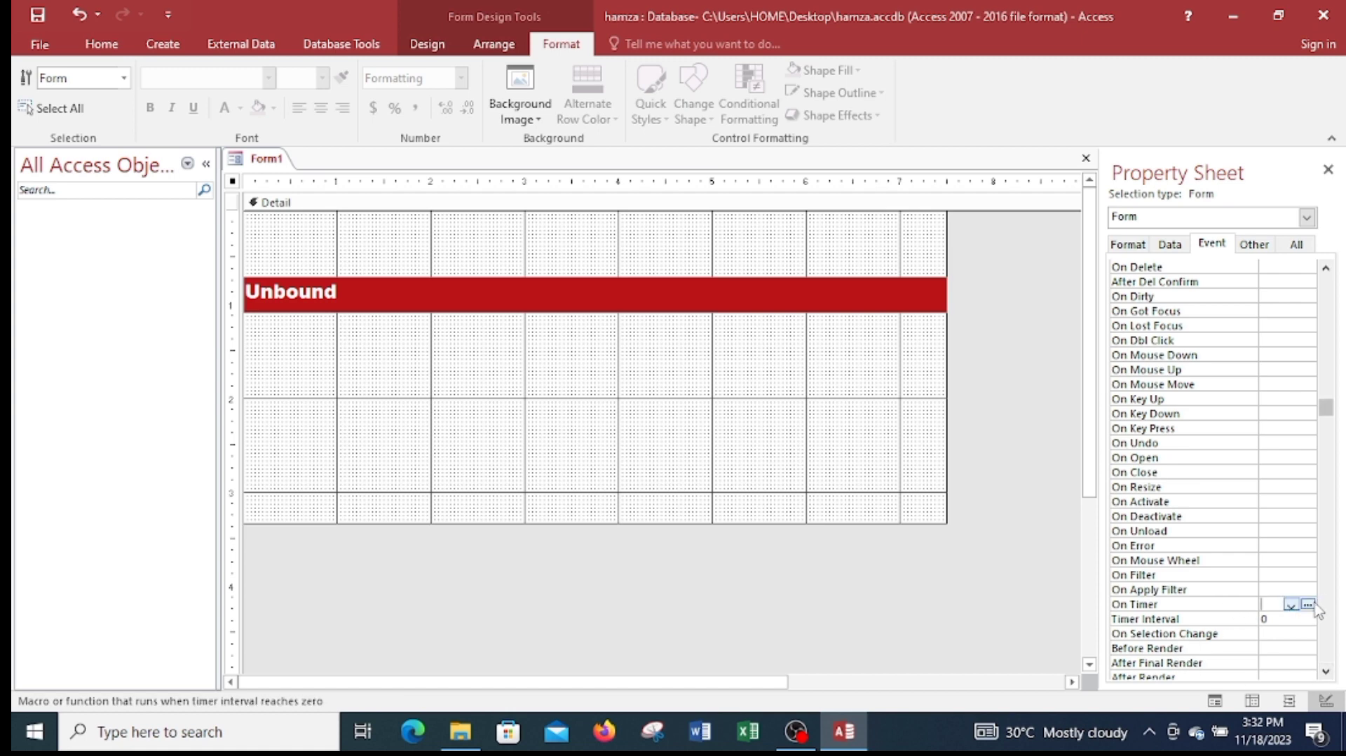
pyautogui.click(1307, 605)
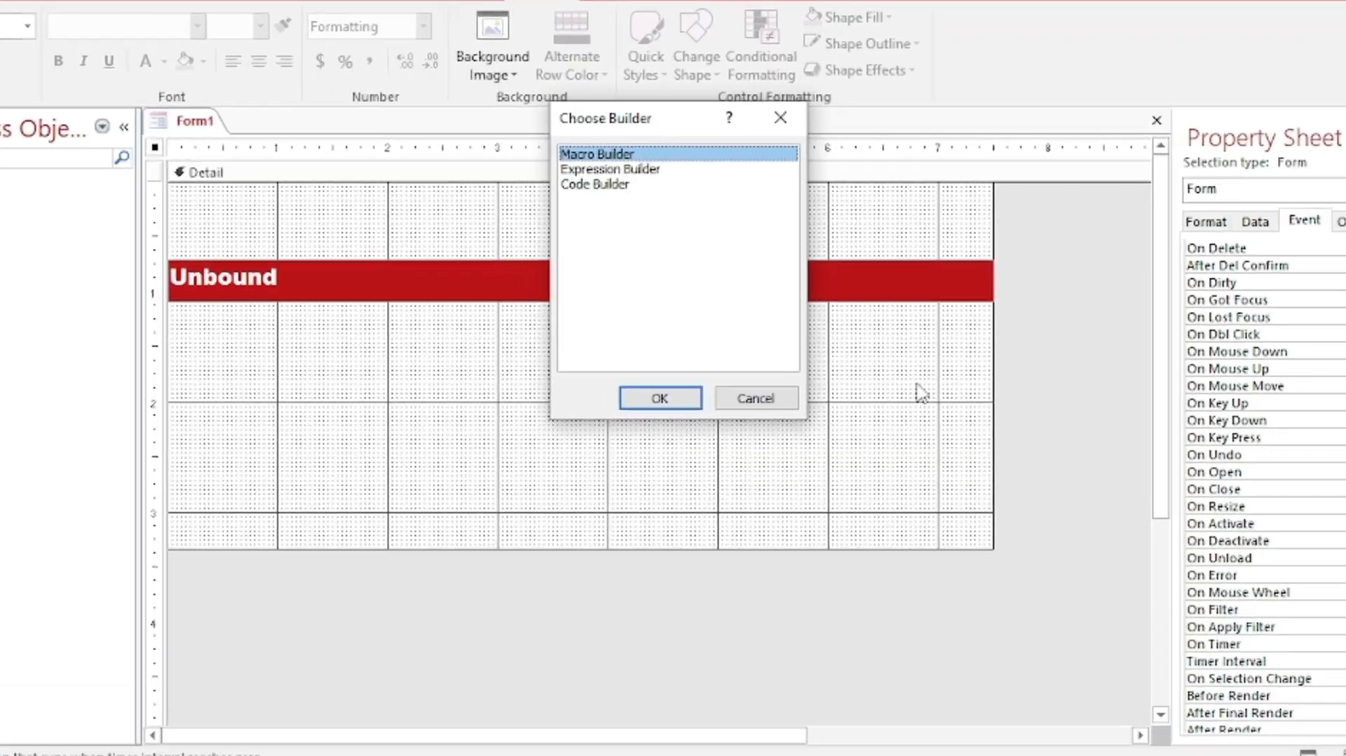
pyautogui.click(586, 184)
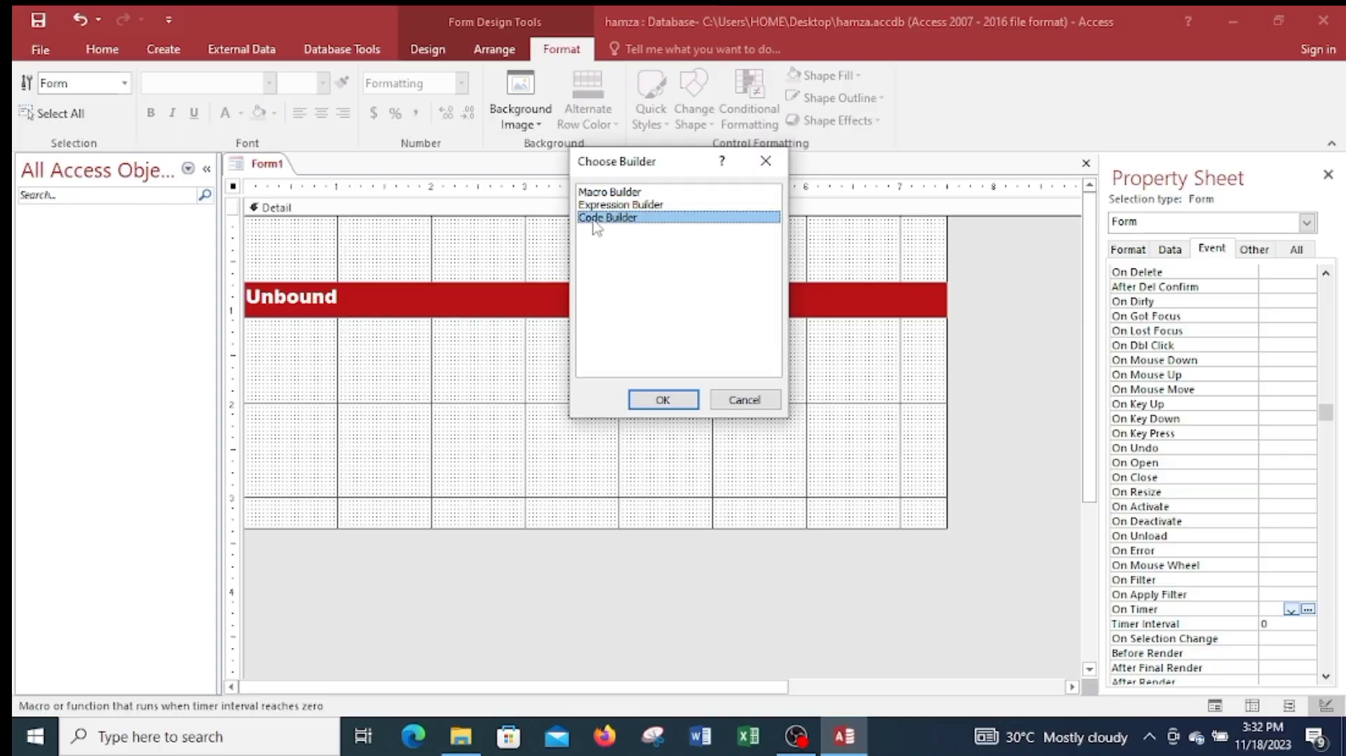
pyautogui.click(663, 399)
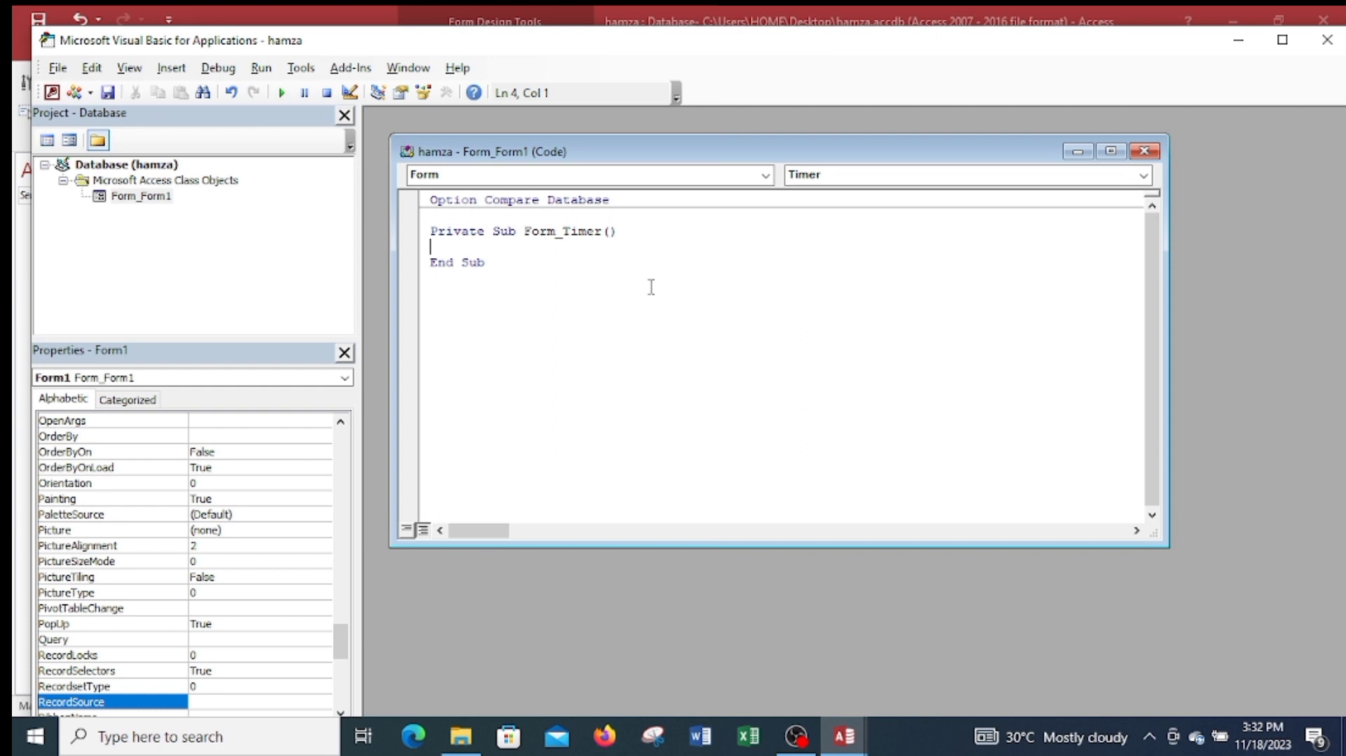
# Write the line Me.hamzatxt = Mid(Me.hamzatxt, 2) in the Form_Timer procedure.
pyautogui.write('me.')
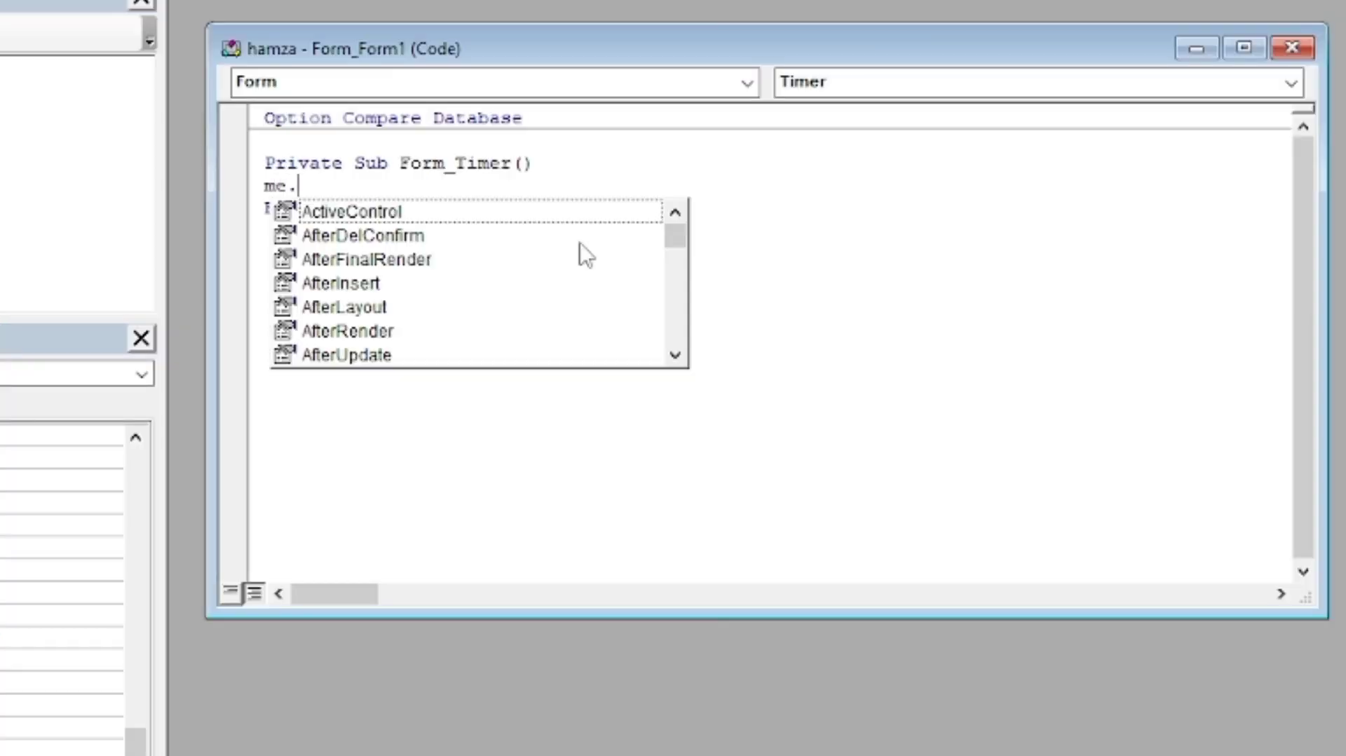
pyautogui.write('hamzatxt')
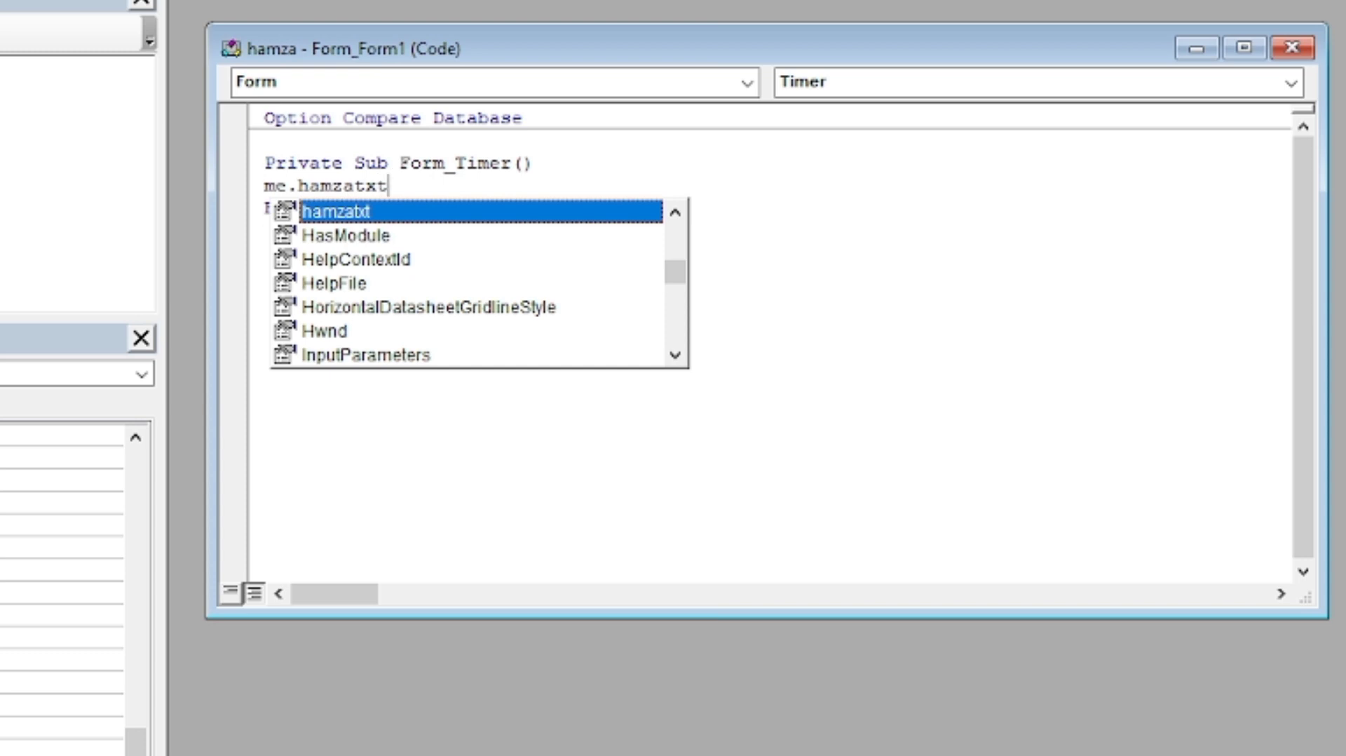
pyautogui.write(' = ')
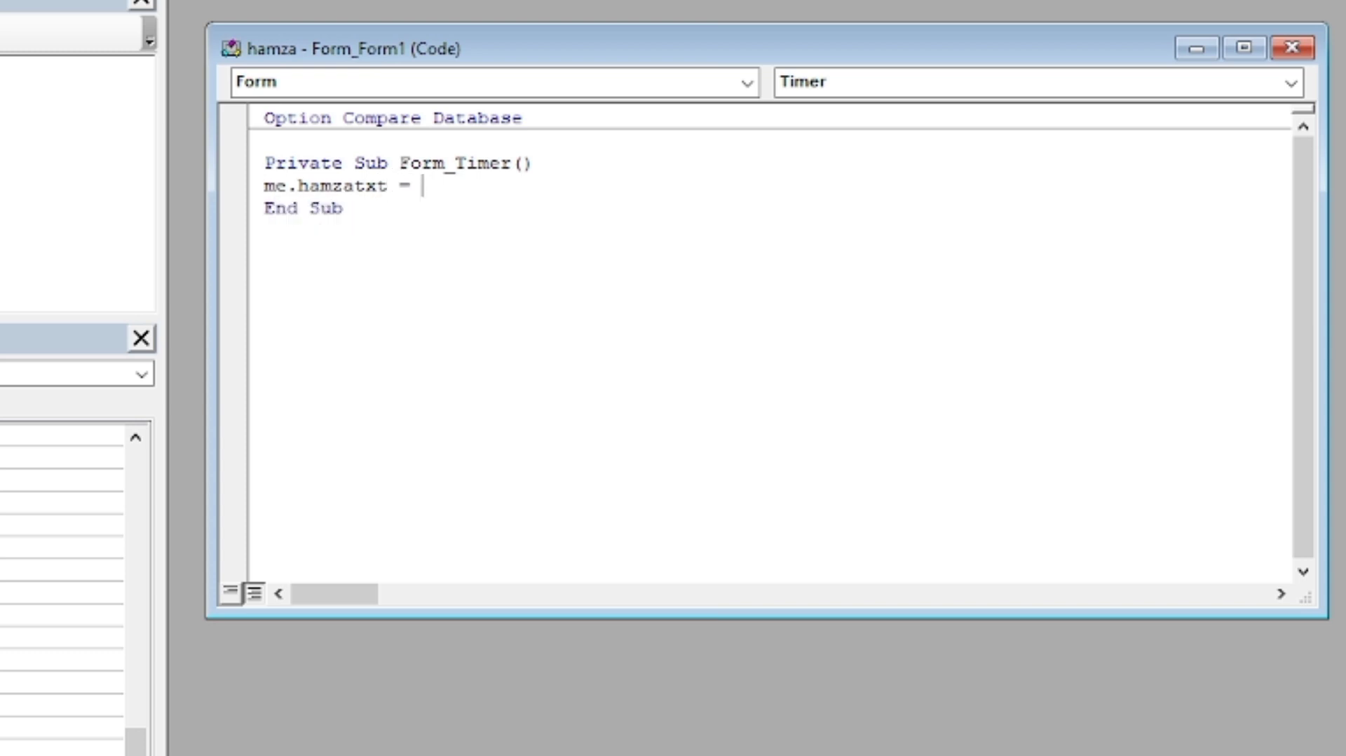
pyautogui.write('mid(m')
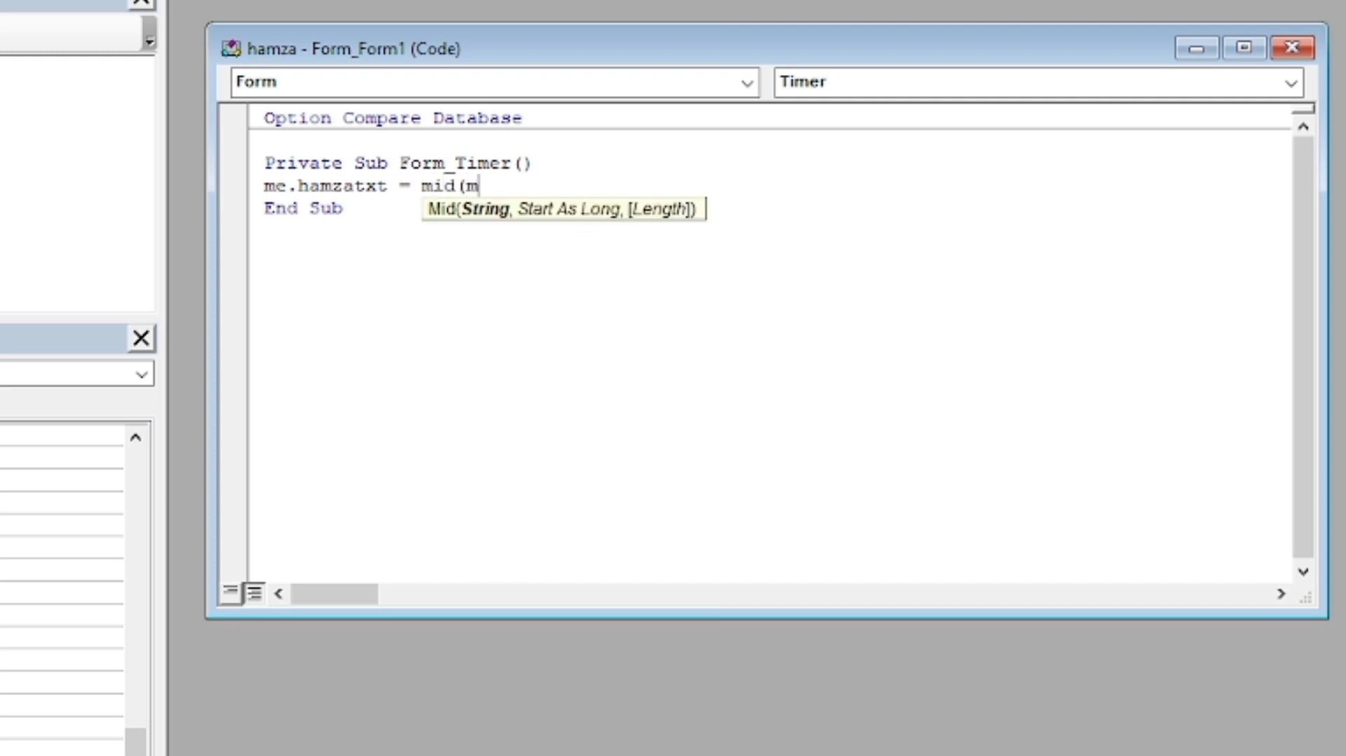
pyautogui.write('e.')
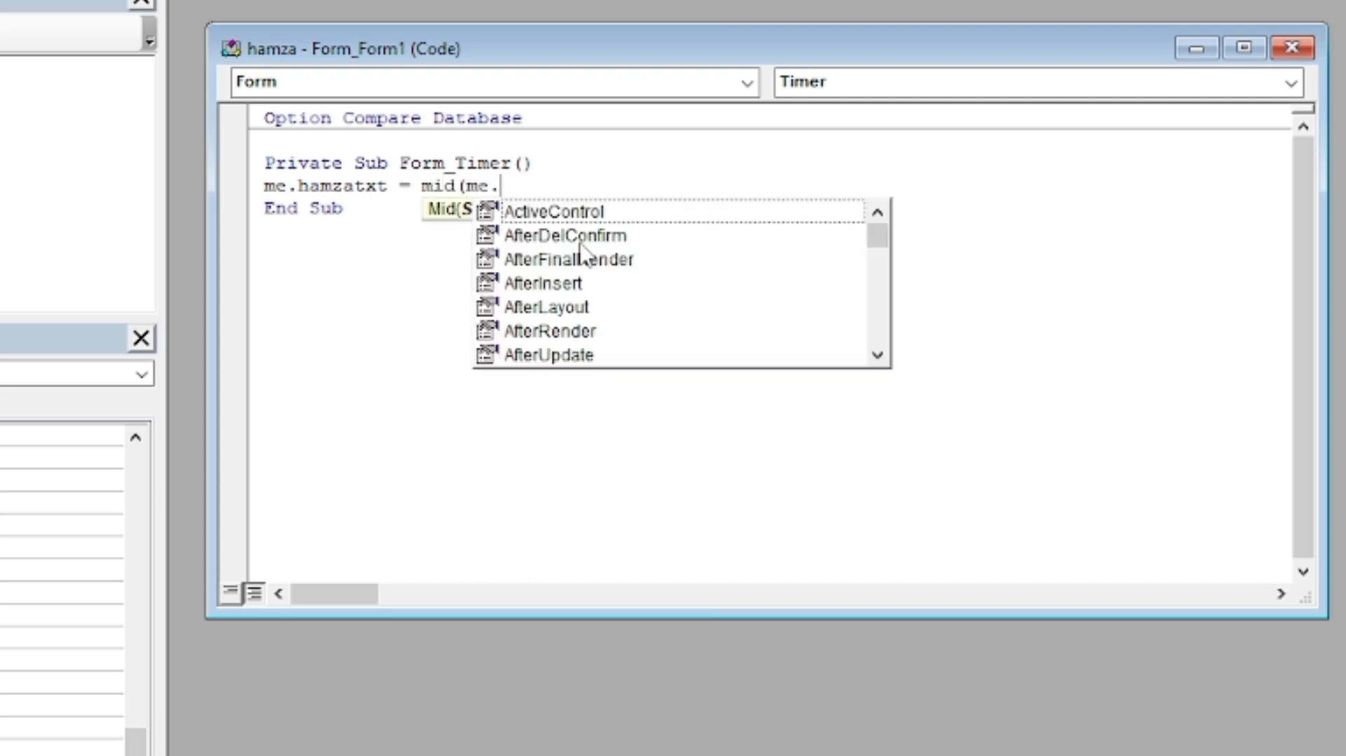
pyautogui.write('hamzatx')
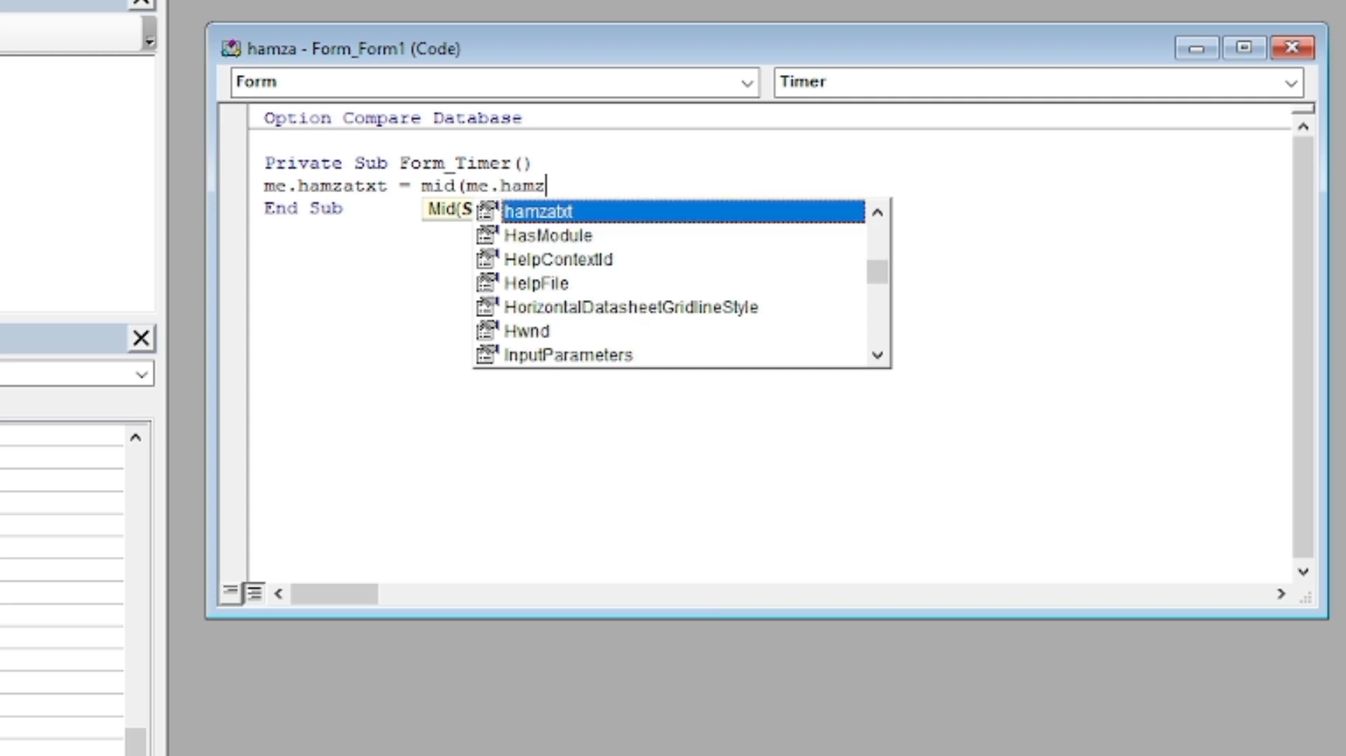
pyautogui.write('t, 2')
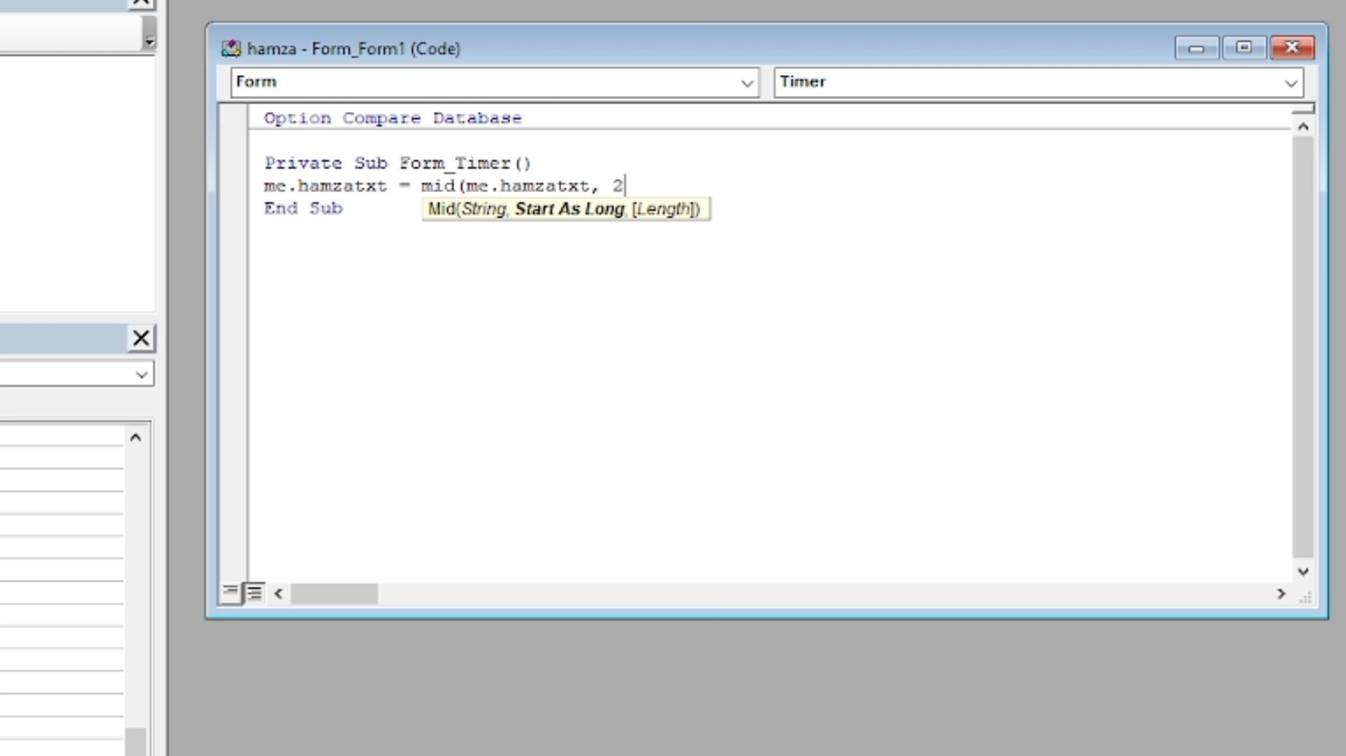
pyautogui.write(')')
pyautogui.press('Return')
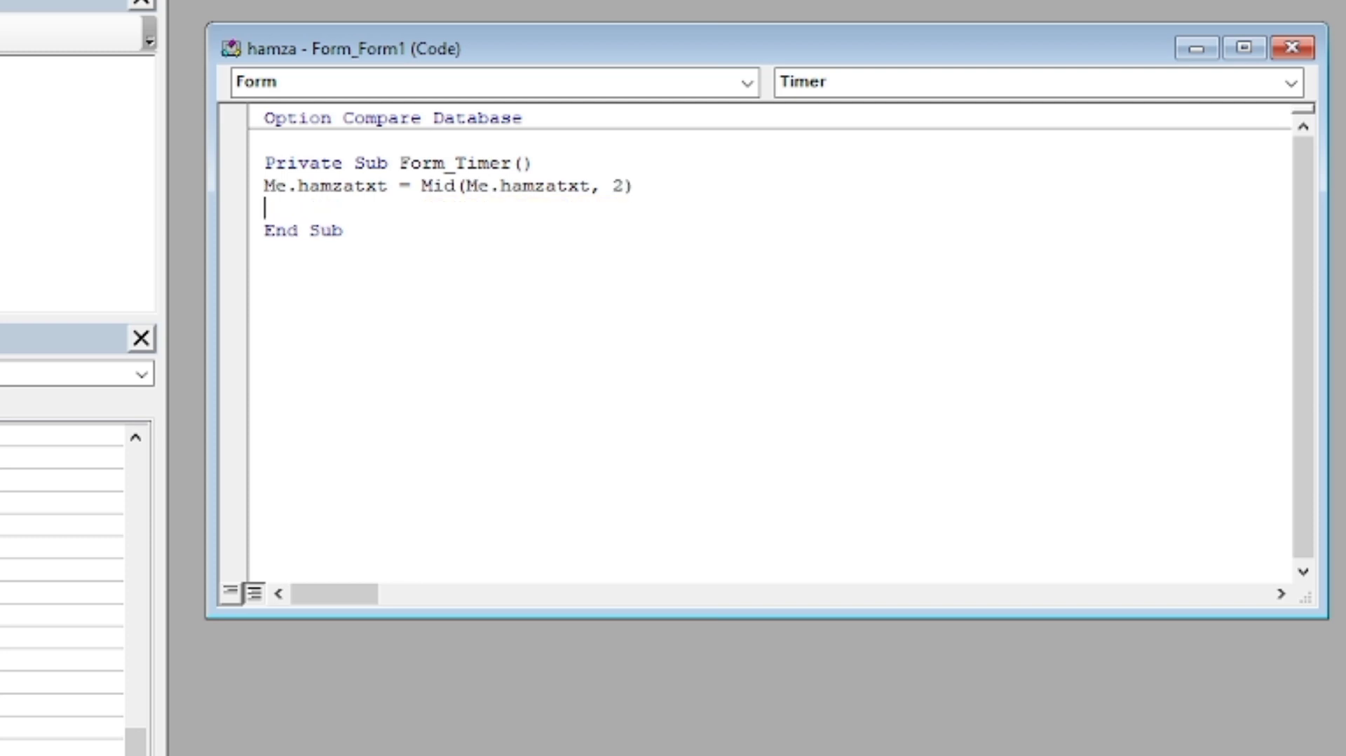
# Add the line If Len(Me.hamzatxt) = 0 Or IsNull(Me.hamzatxt) Then below the Mid assignment in Form_Timer.
pyautogui.write('if 1')
pyautogui.write('en')
pyautogui.write('(me.')
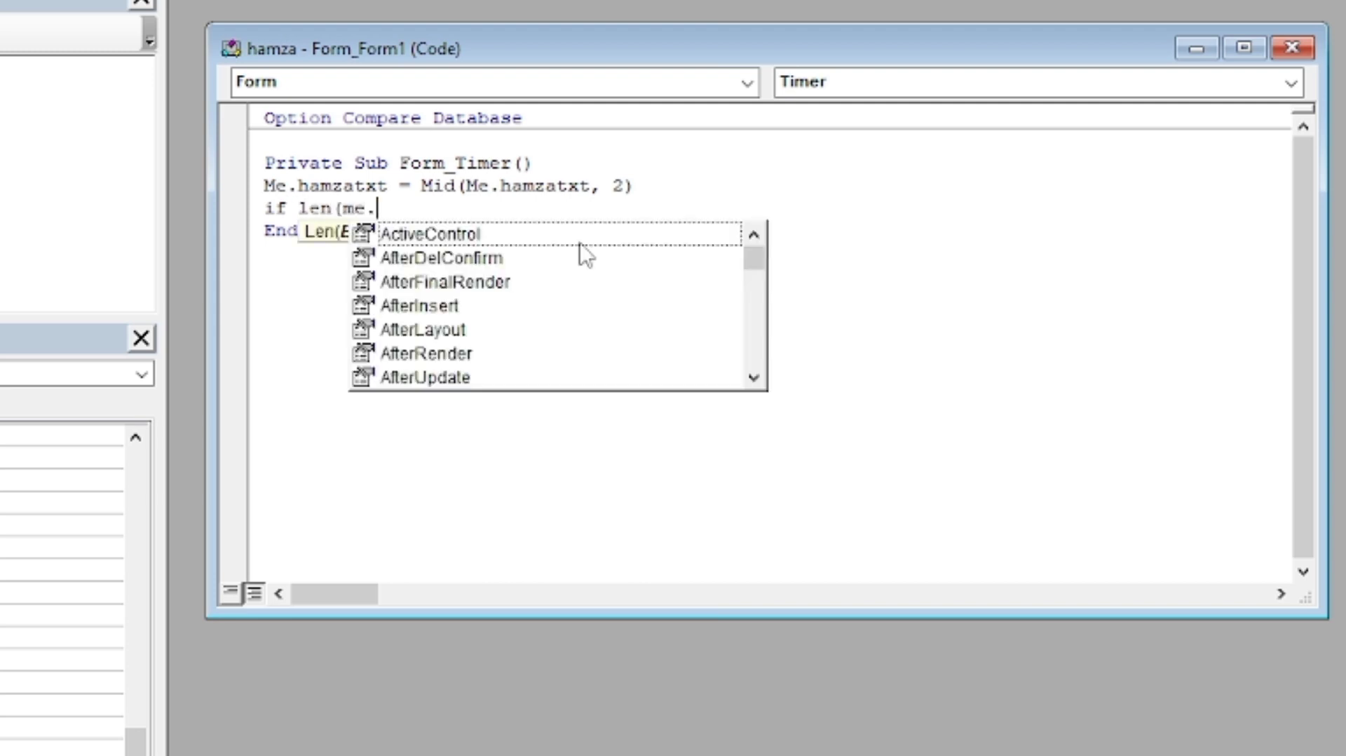
pyautogui.write('ha')
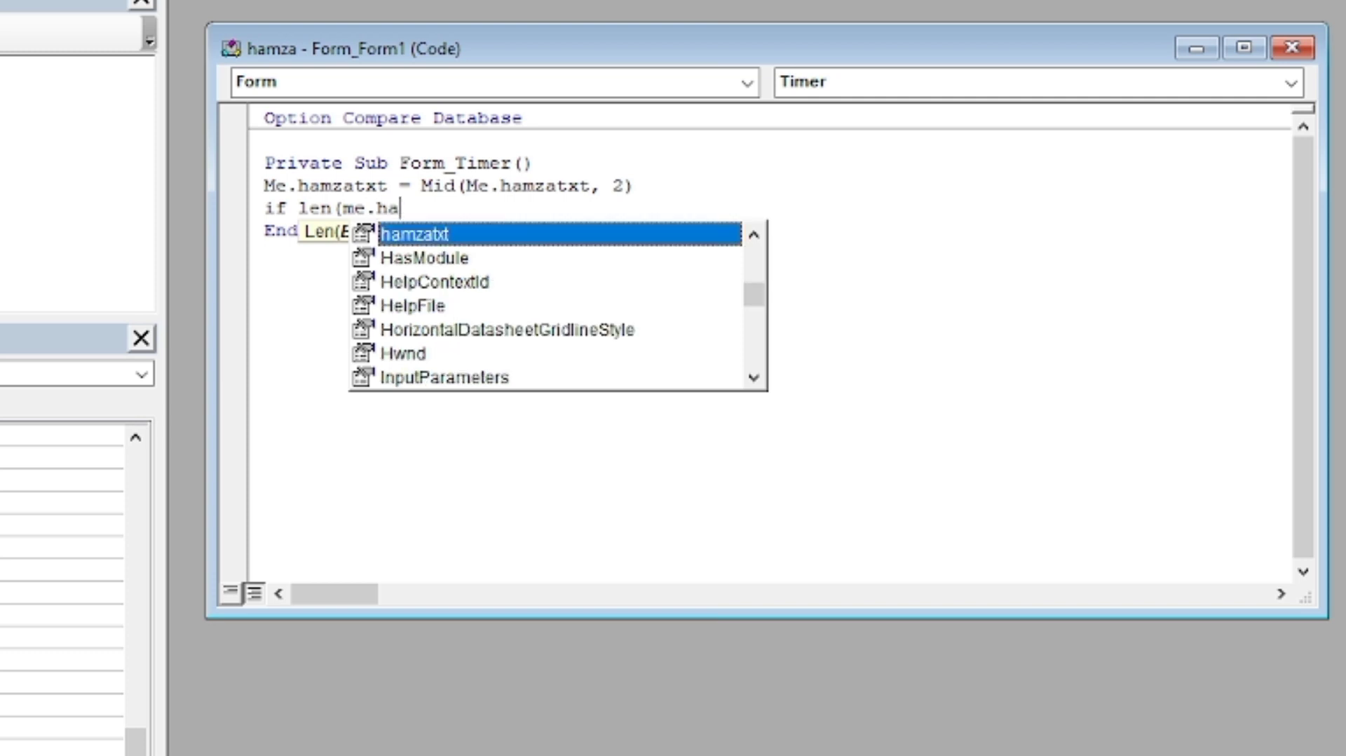
pyautogui.write('mzatxt')
pyautogui.press('Escape')
pyautogui.write(') ')
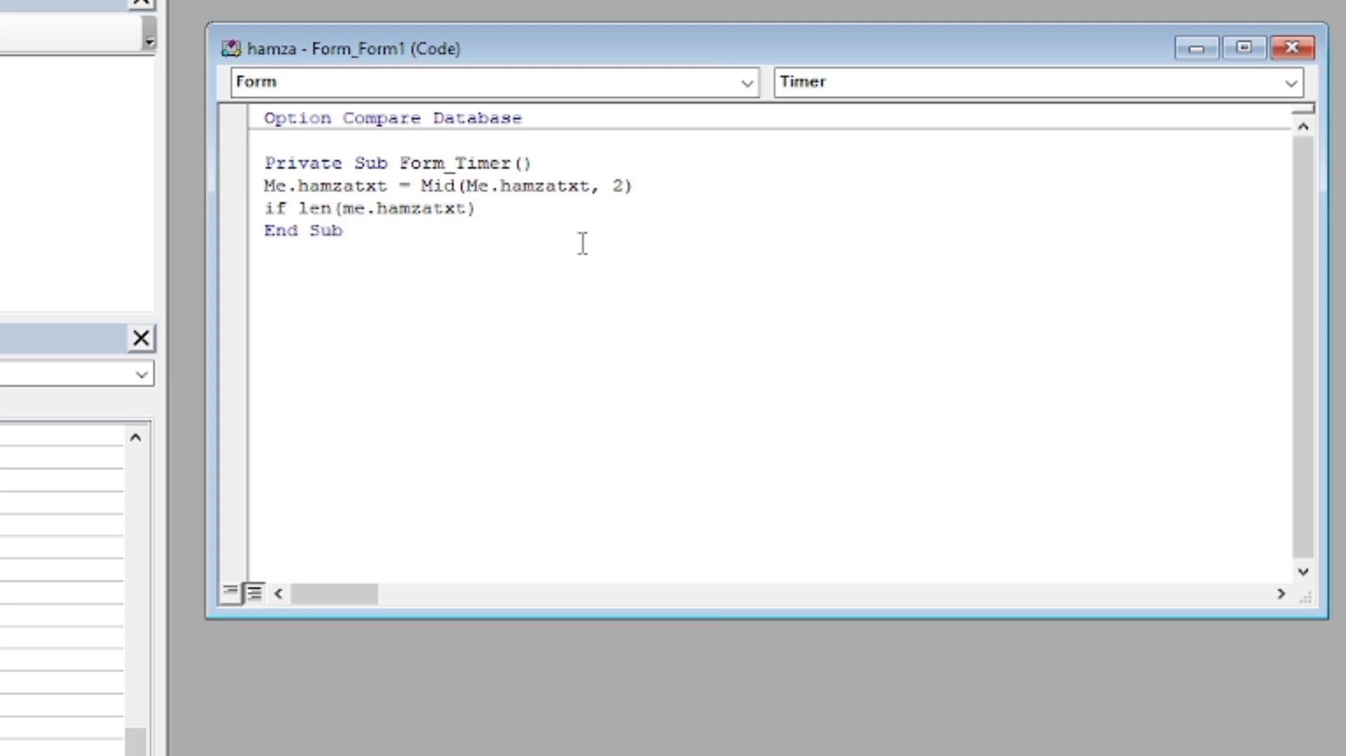
pyautogui.write('= 0 Or IsNull')
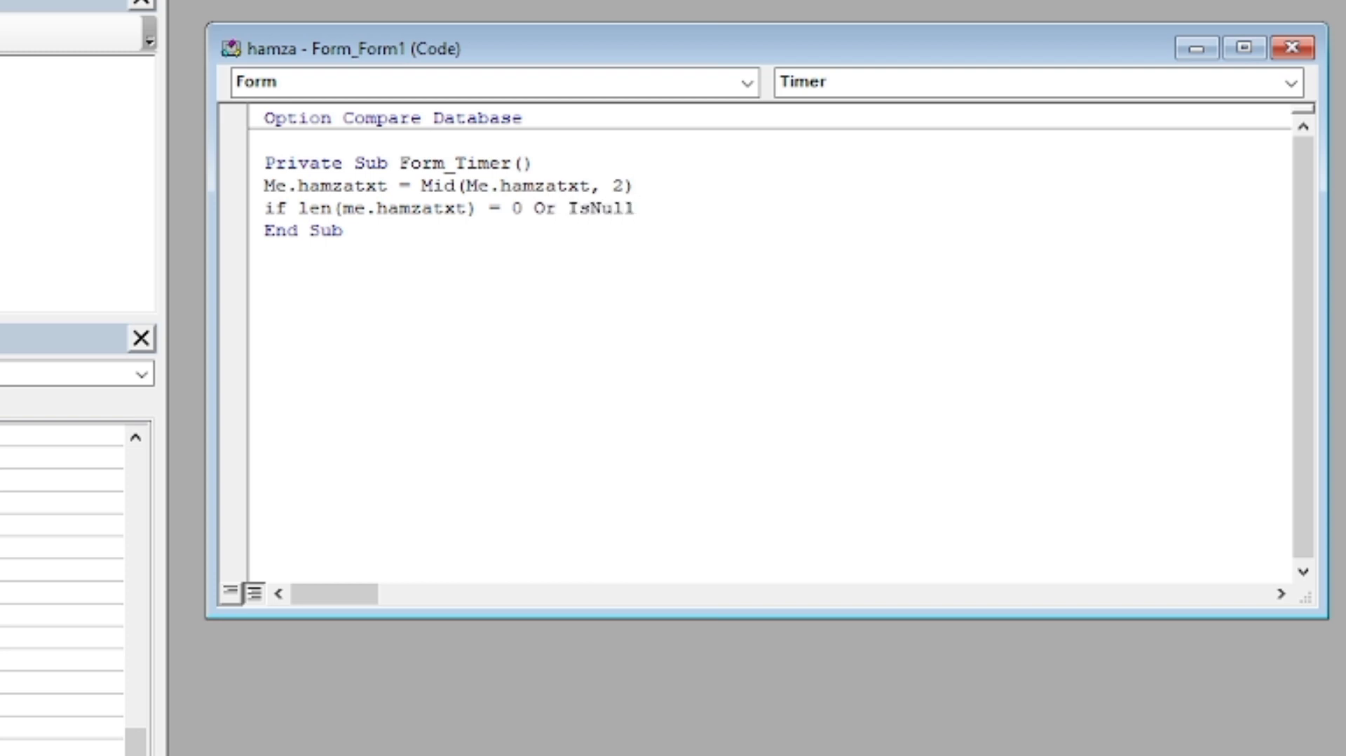
pyautogui.write('(me')
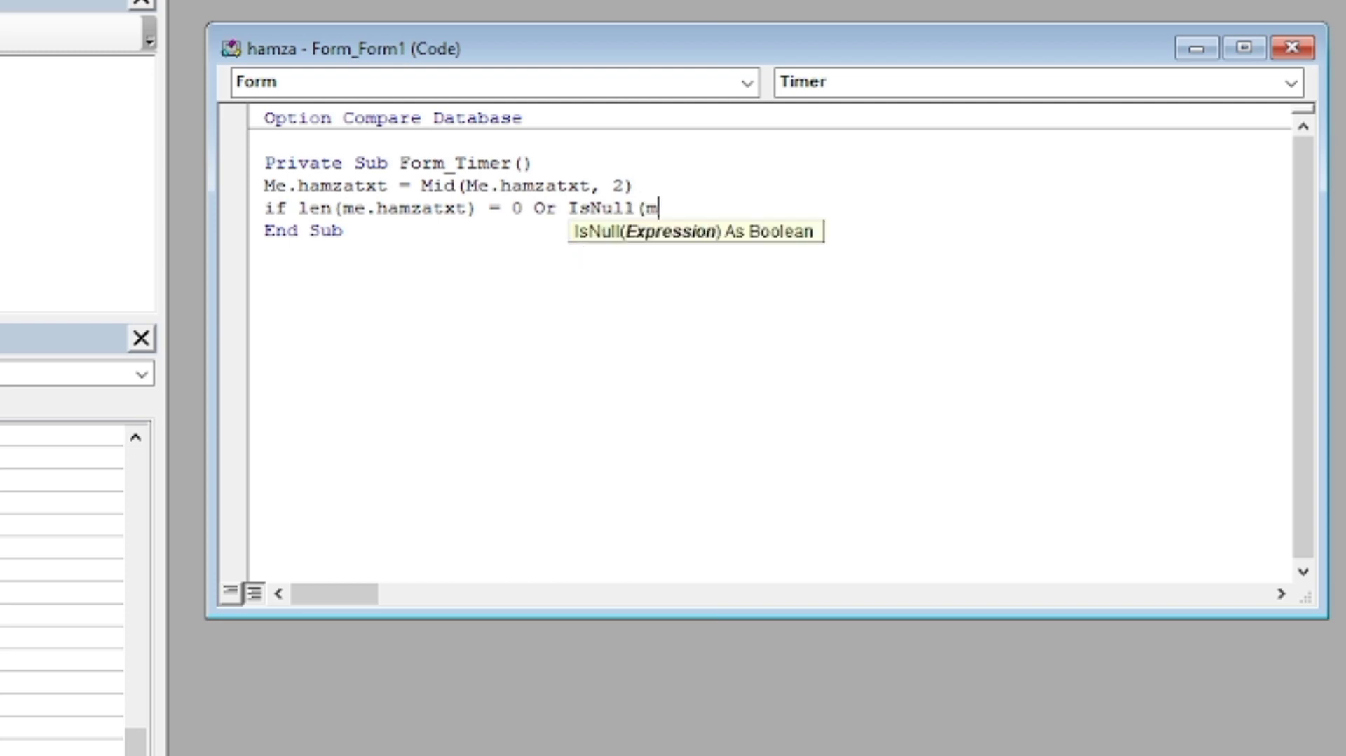
pyautogui.write('.hamza')
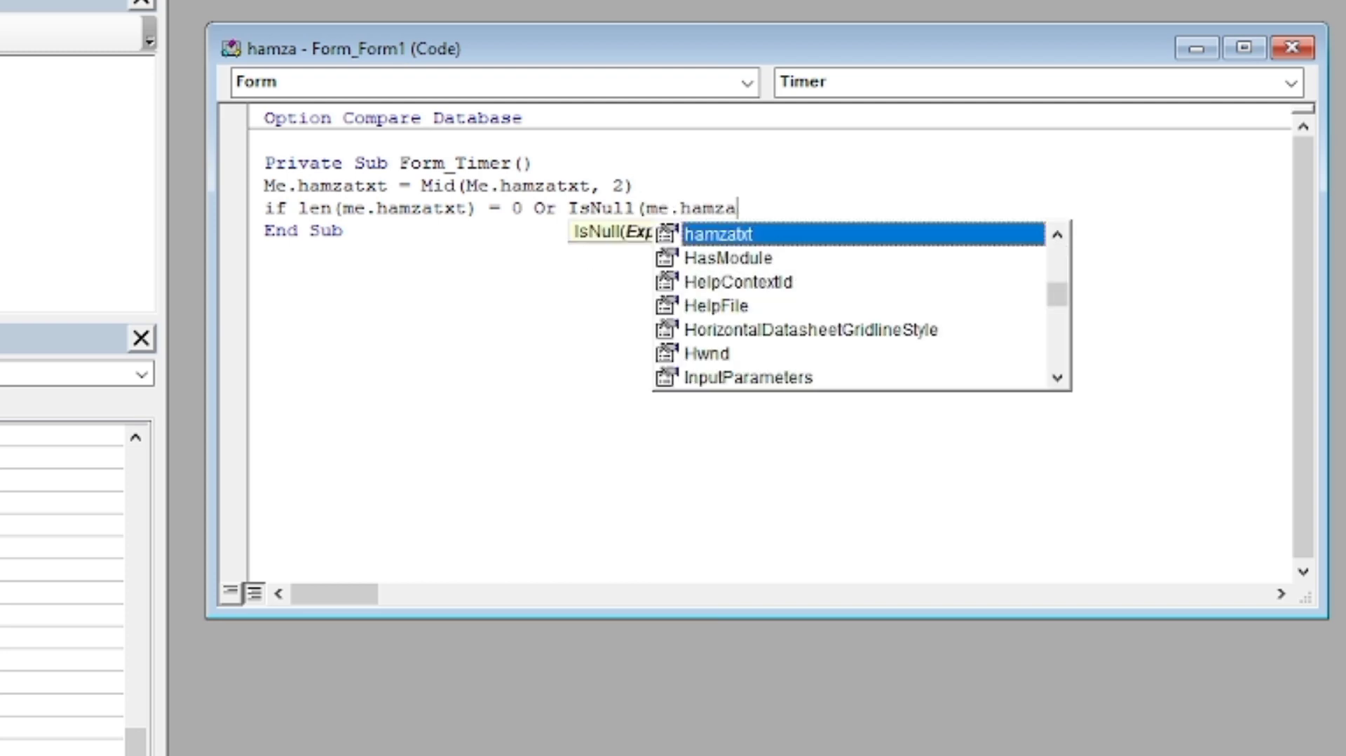
pyautogui.write('tcx')
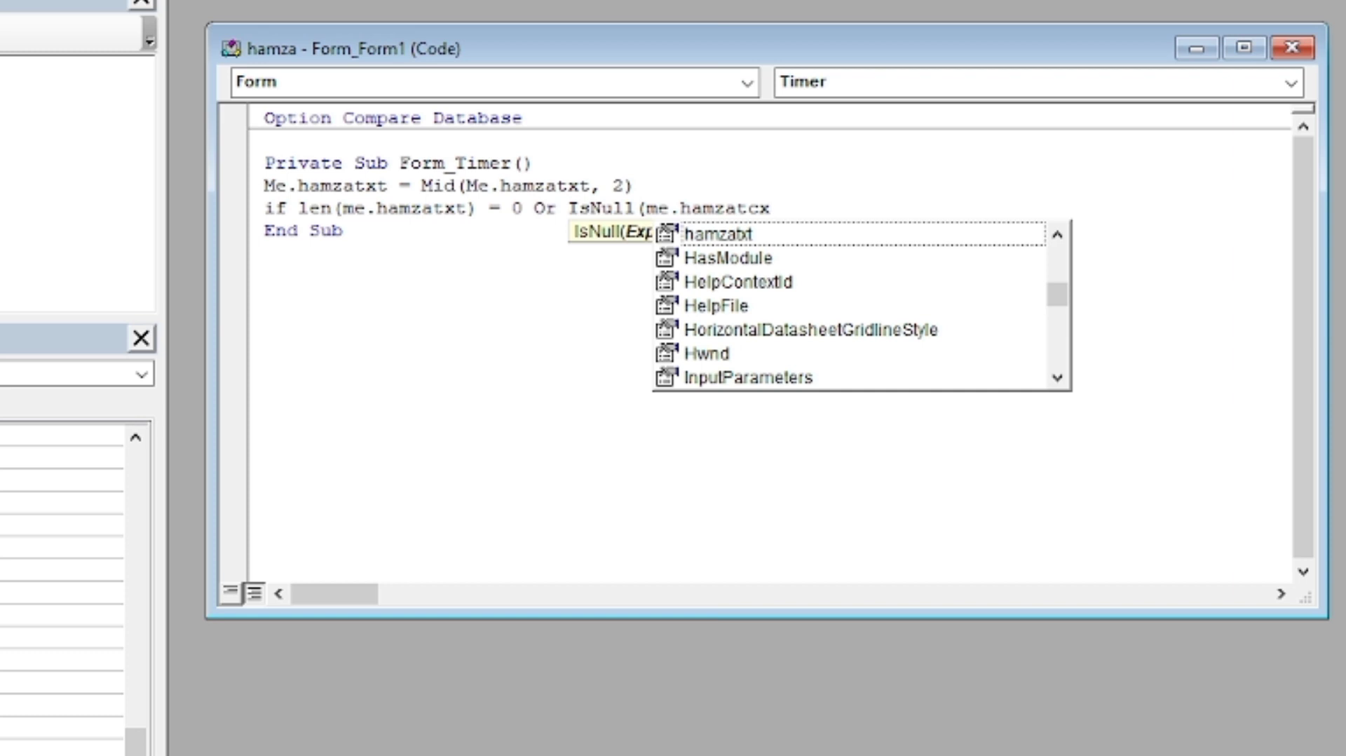
pyautogui.press('BackSpace')
pyautogui.press('BackSpace')
pyautogui.write('xt')
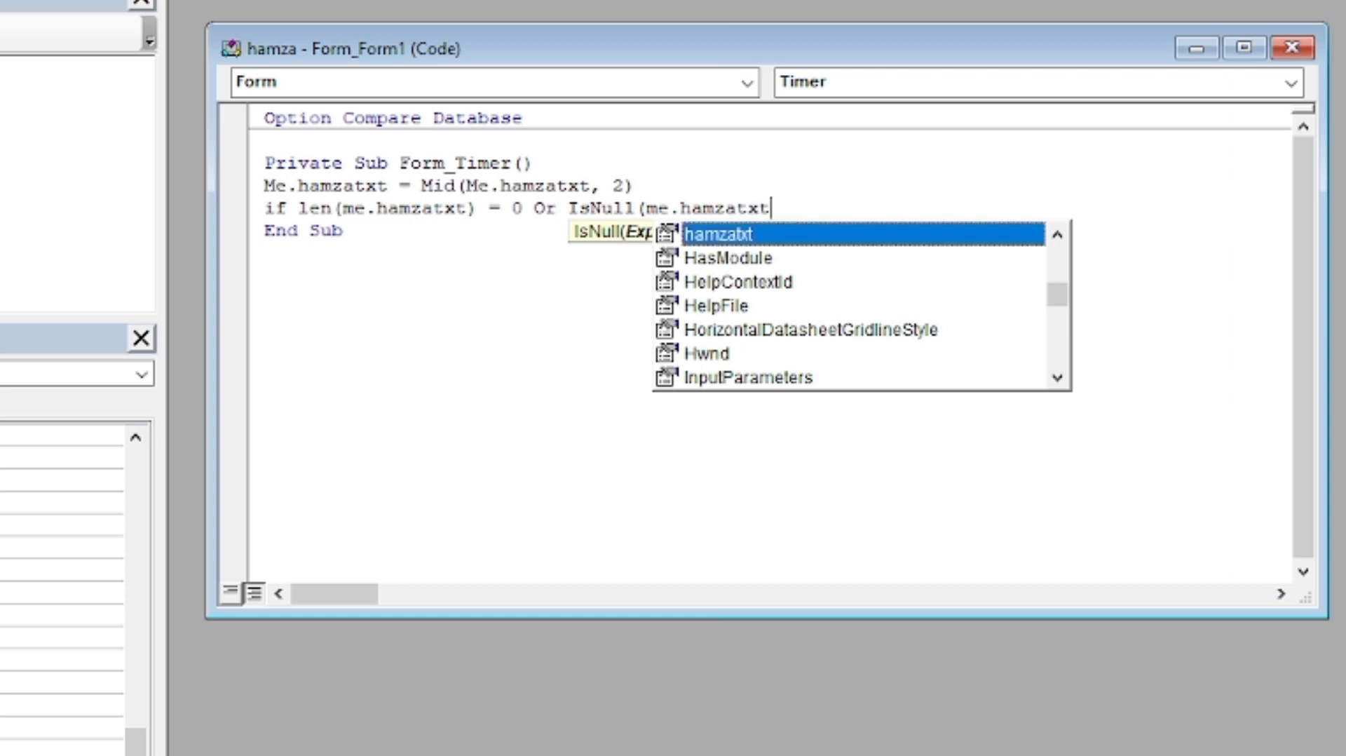
pyautogui.write(')')
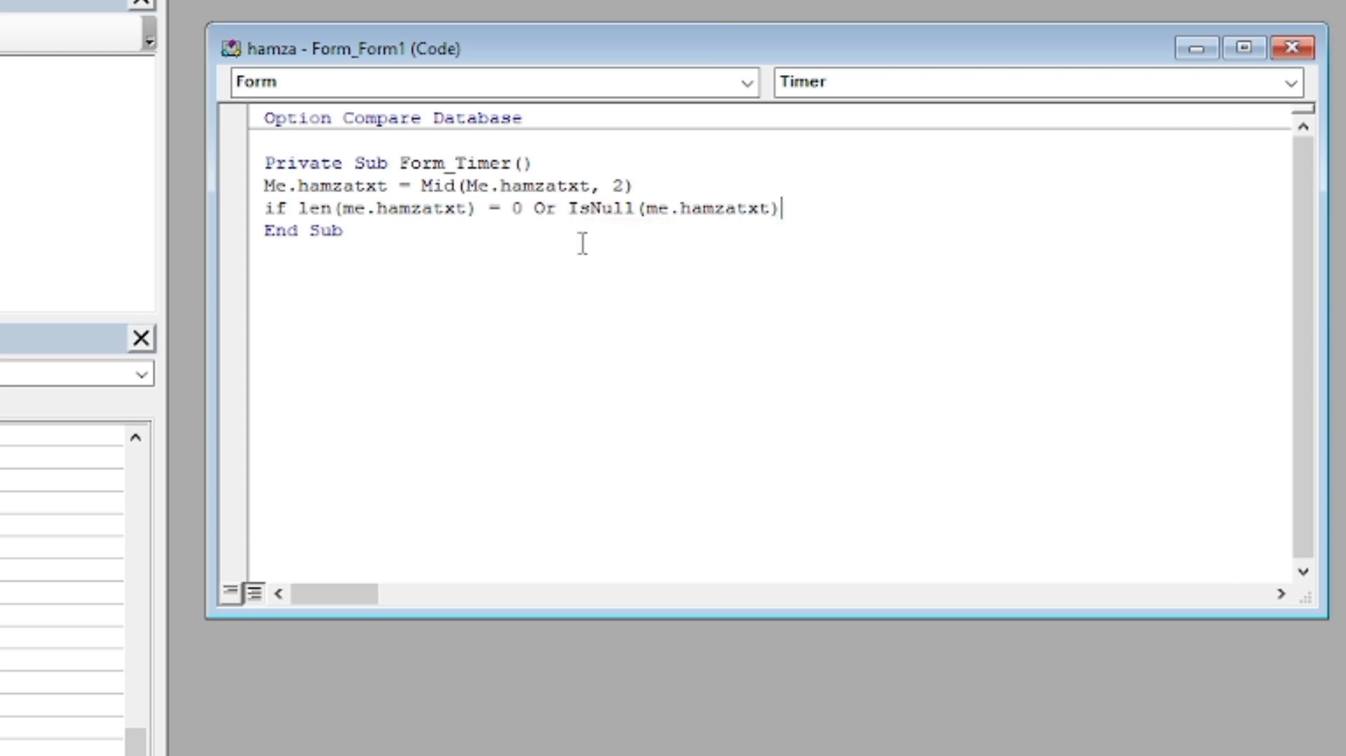
pyautogui.write(' then')
pyautogui.press('Return')
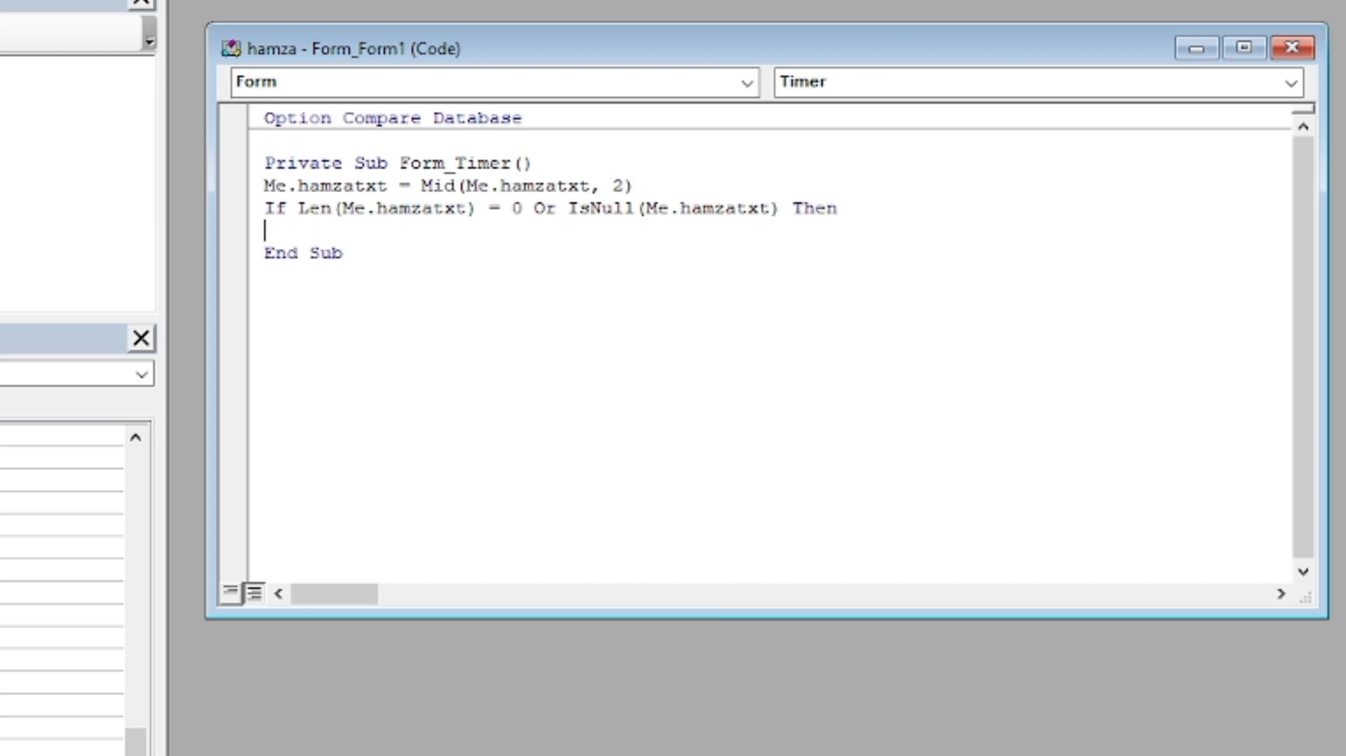
# Add the line Me.hamzatxt = Space(25) & " Excel and Access Useful Tips Youtube Channel By" inside the If block, ending the string with the channel owner's name.
pyautogui.write('me.ha')
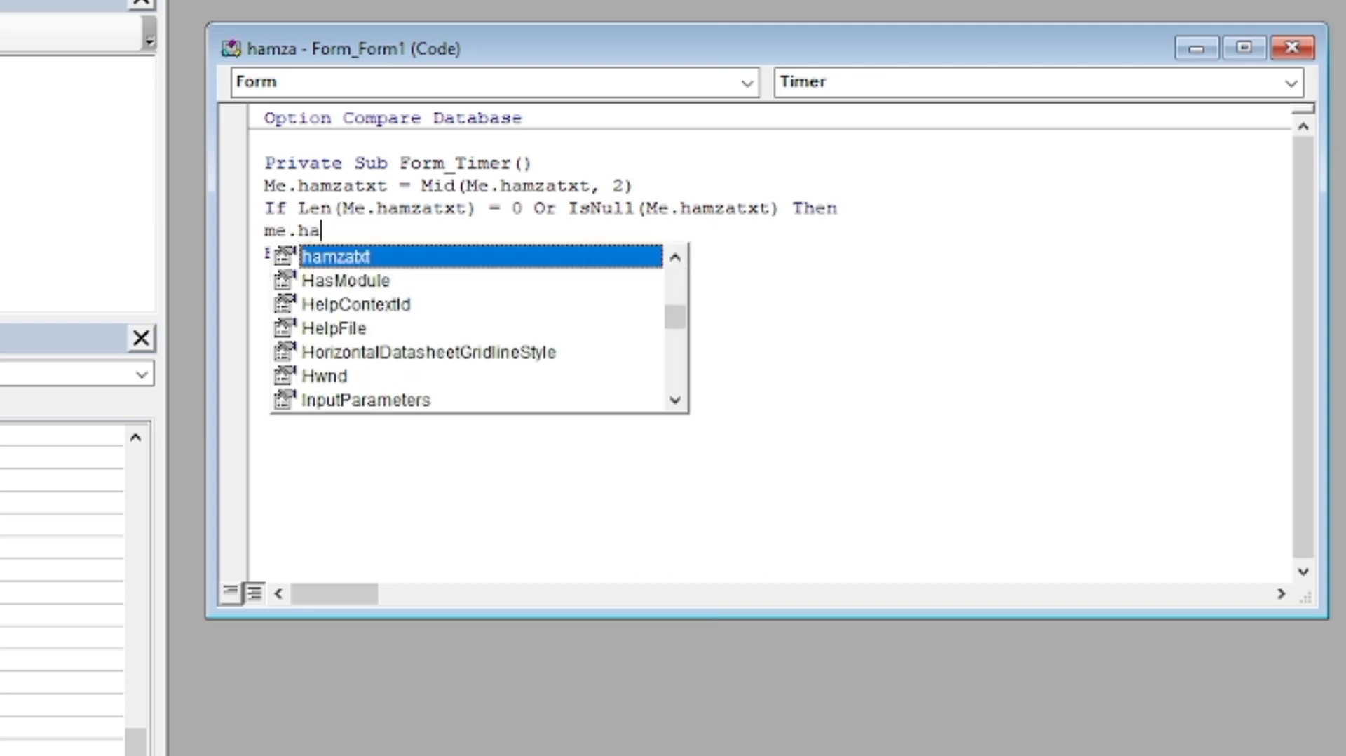
pyautogui.write('mzatxt =')
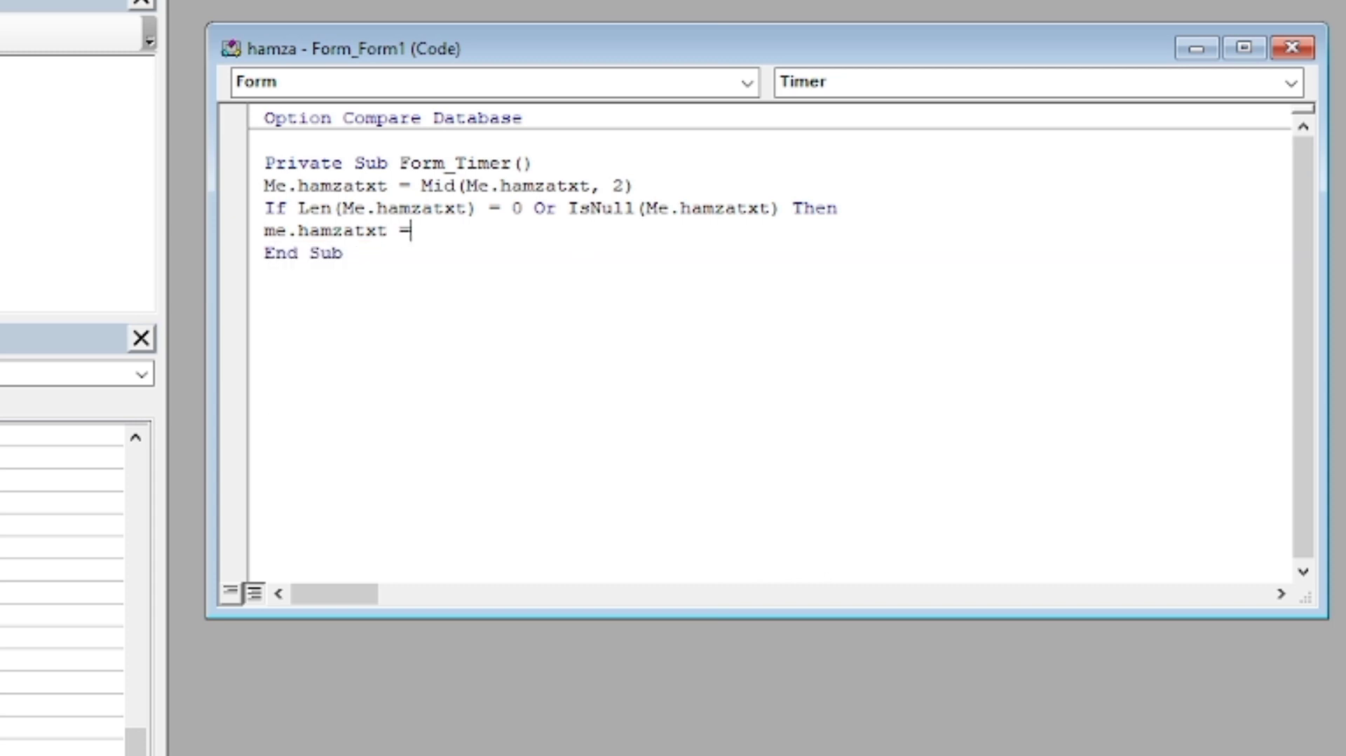
pyautogui.write(' space(2')
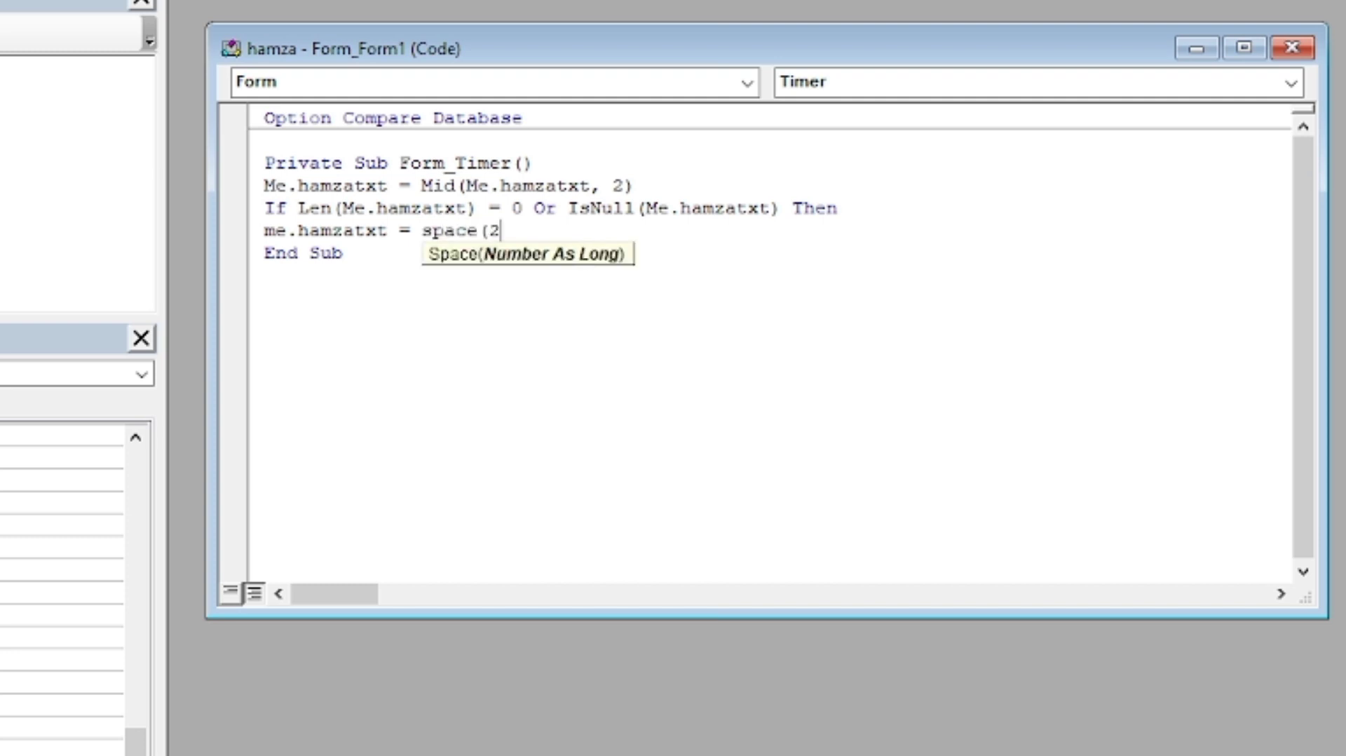
pyautogui.write('5)')
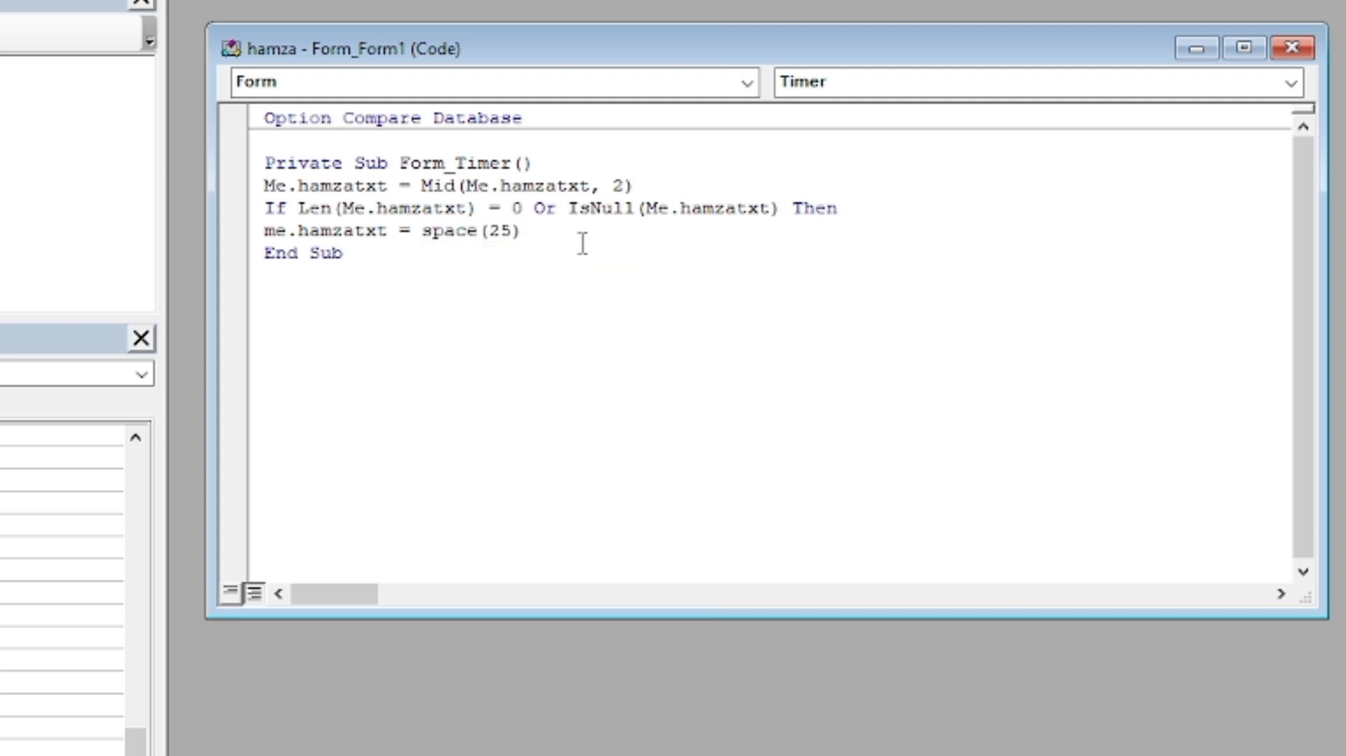
pyautogui.write(' & " Excel and Access')
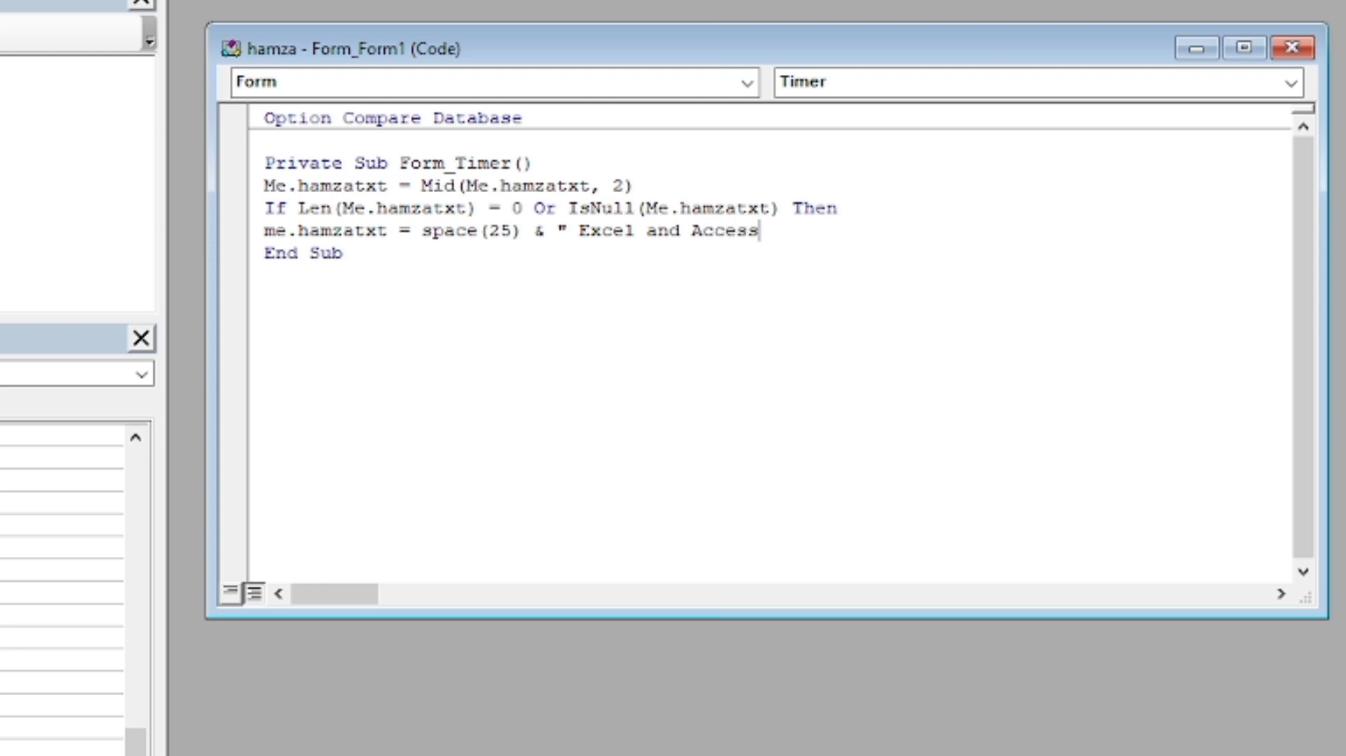
pyautogui.write(' Useful Tip')
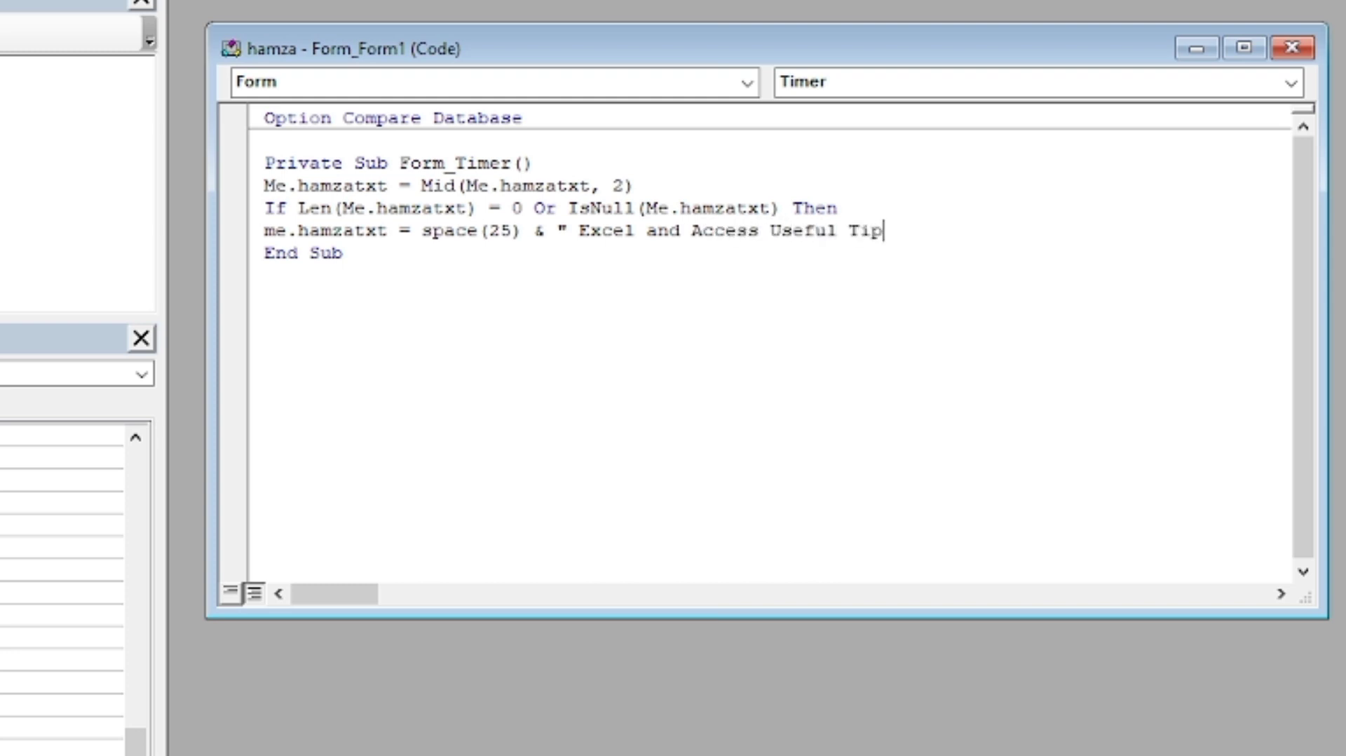
pyautogui.write('s C')
pyautogui.press('BackSpace')
pyautogui.write('Youtube')
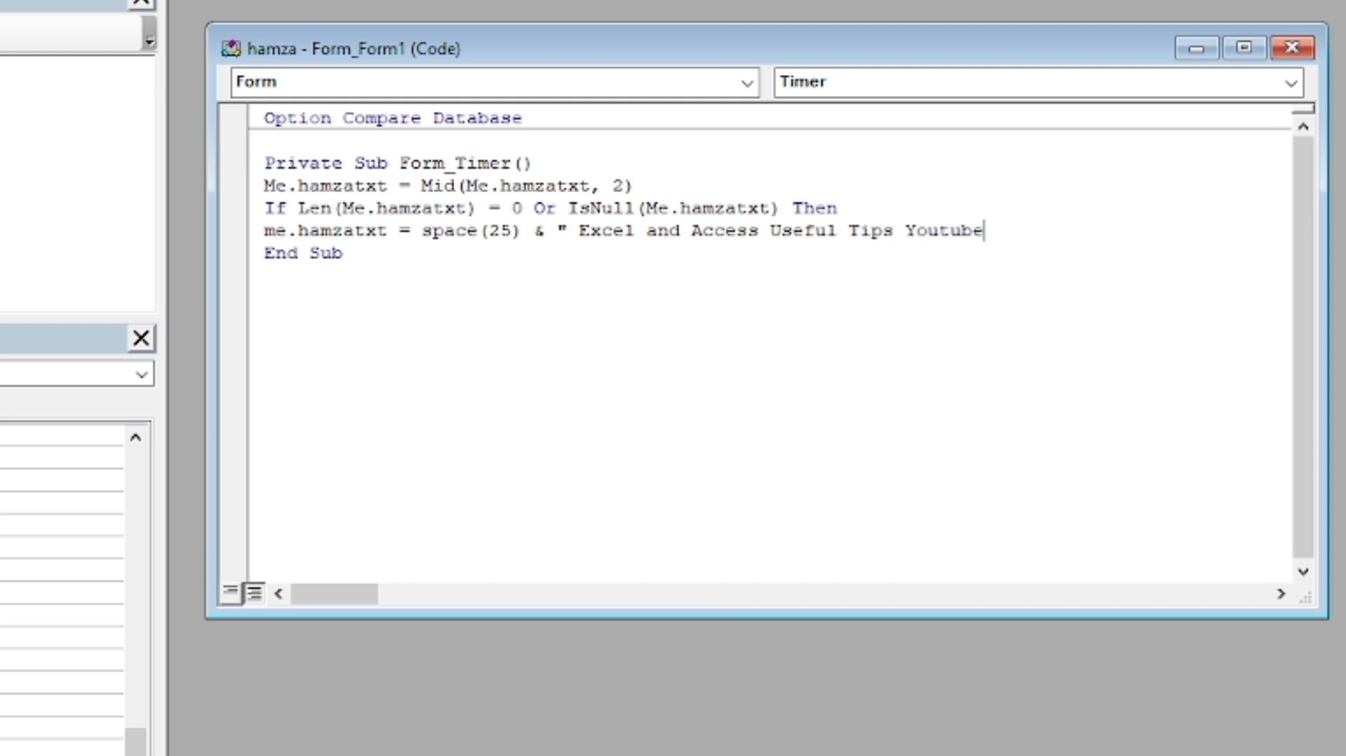
pyautogui.write(' Channel By')
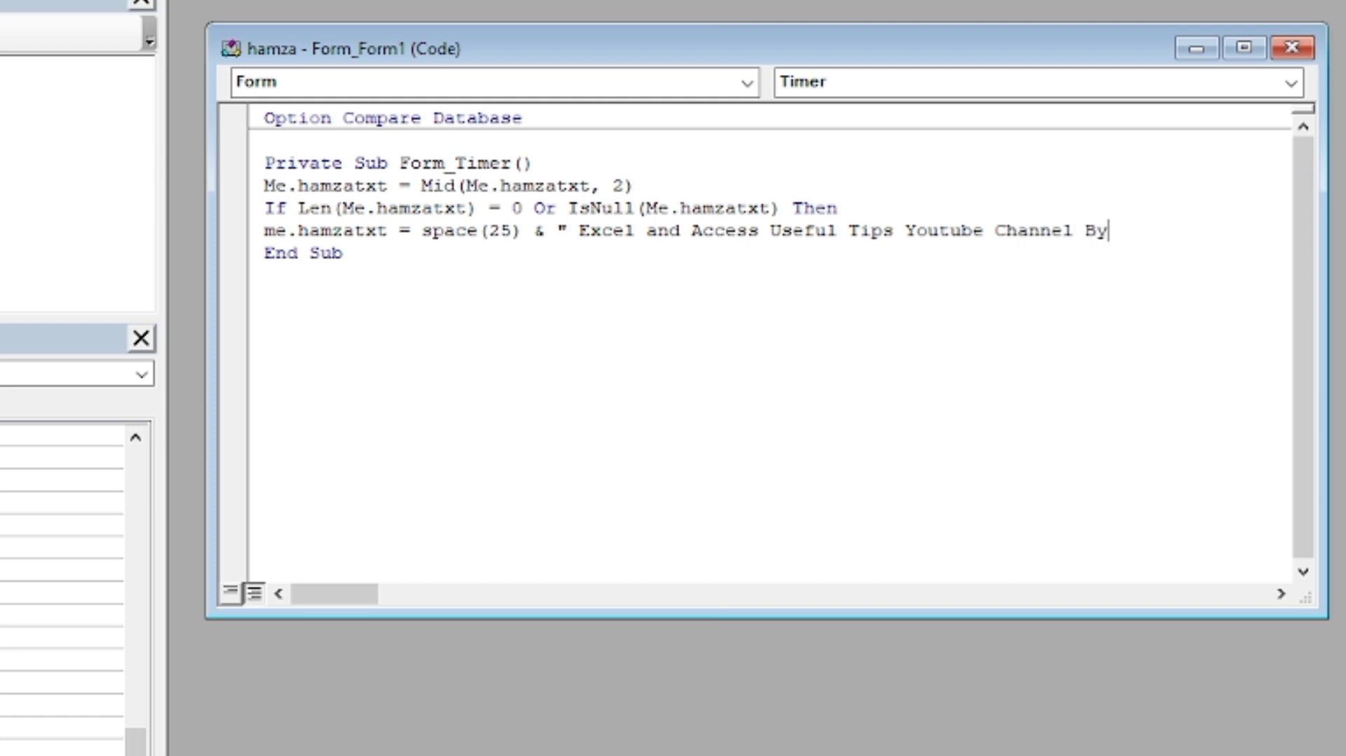
pyautogui.write(' Wazamson')
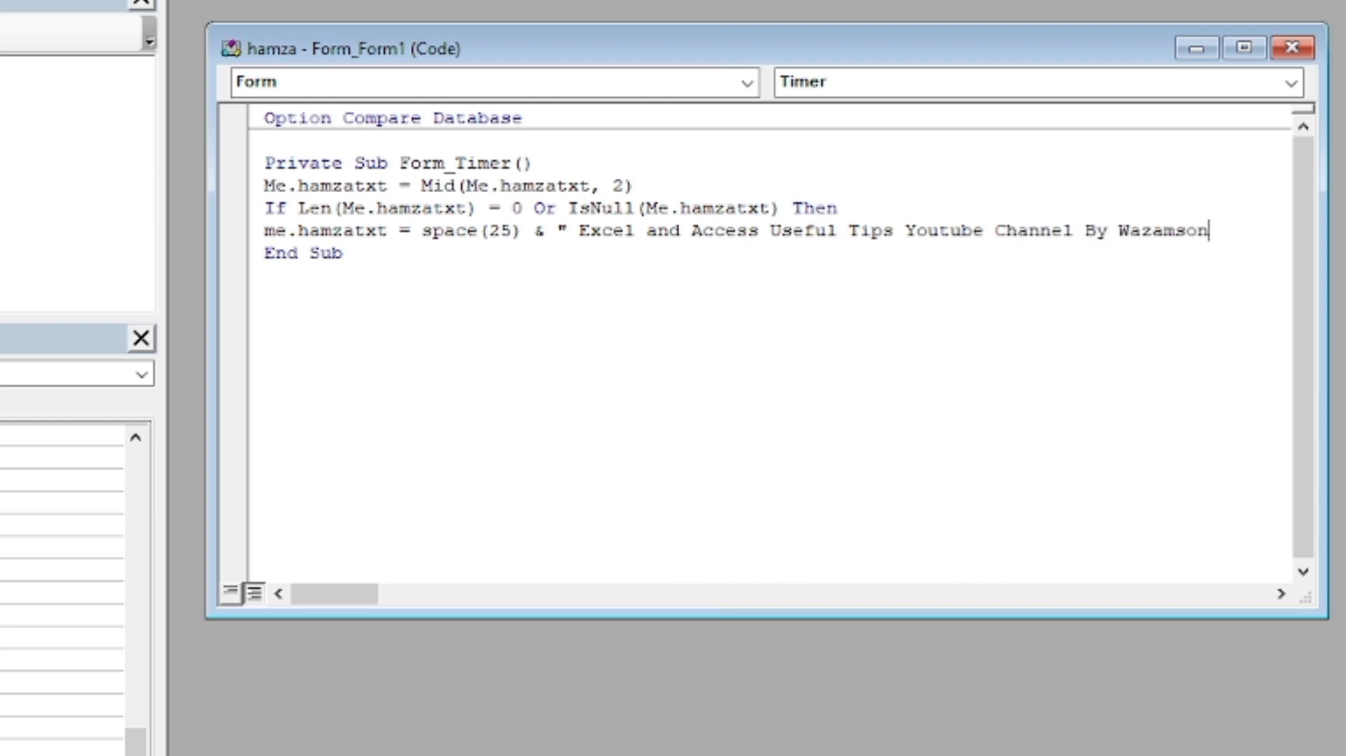
pyautogui.write('"')
pyautogui.press('Return')
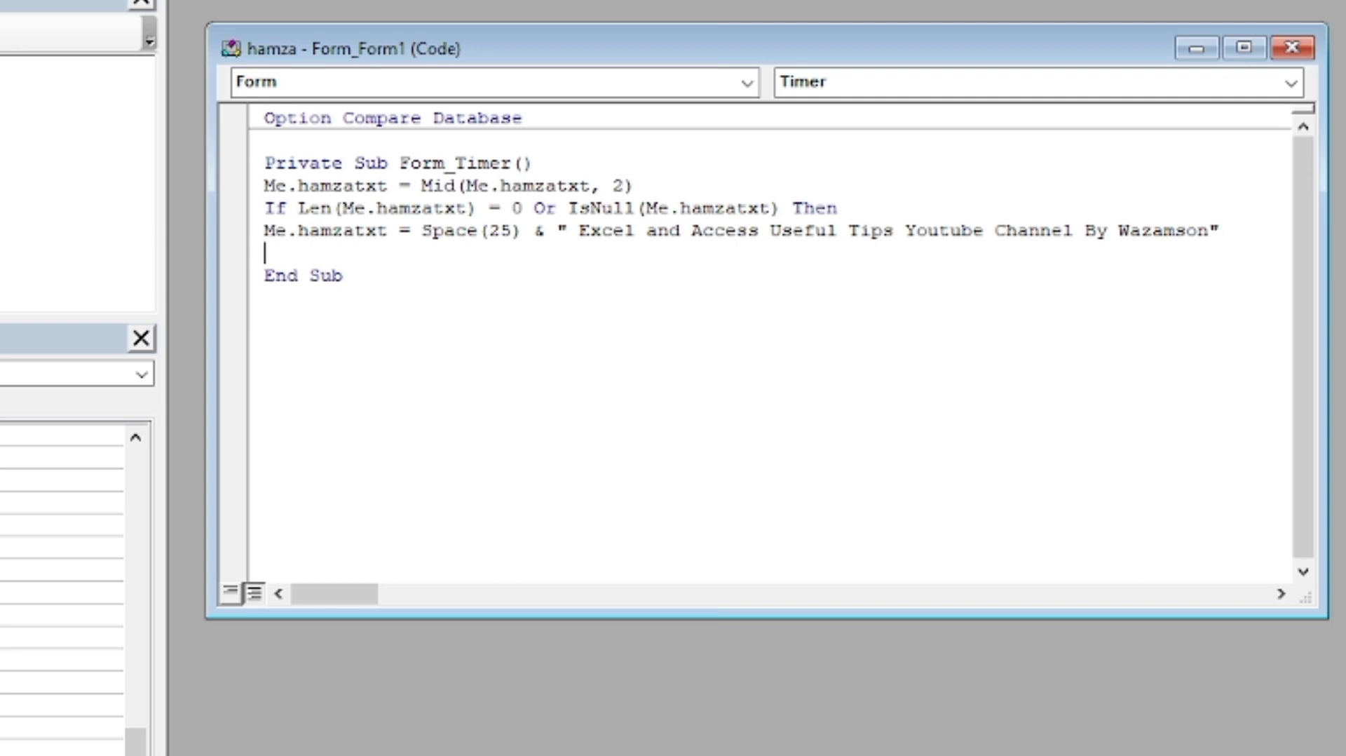
# Close the If block in Form_Timer with End If, leaving a blank line between it and the Space(25) assignment.
pyautogui.press('Return')
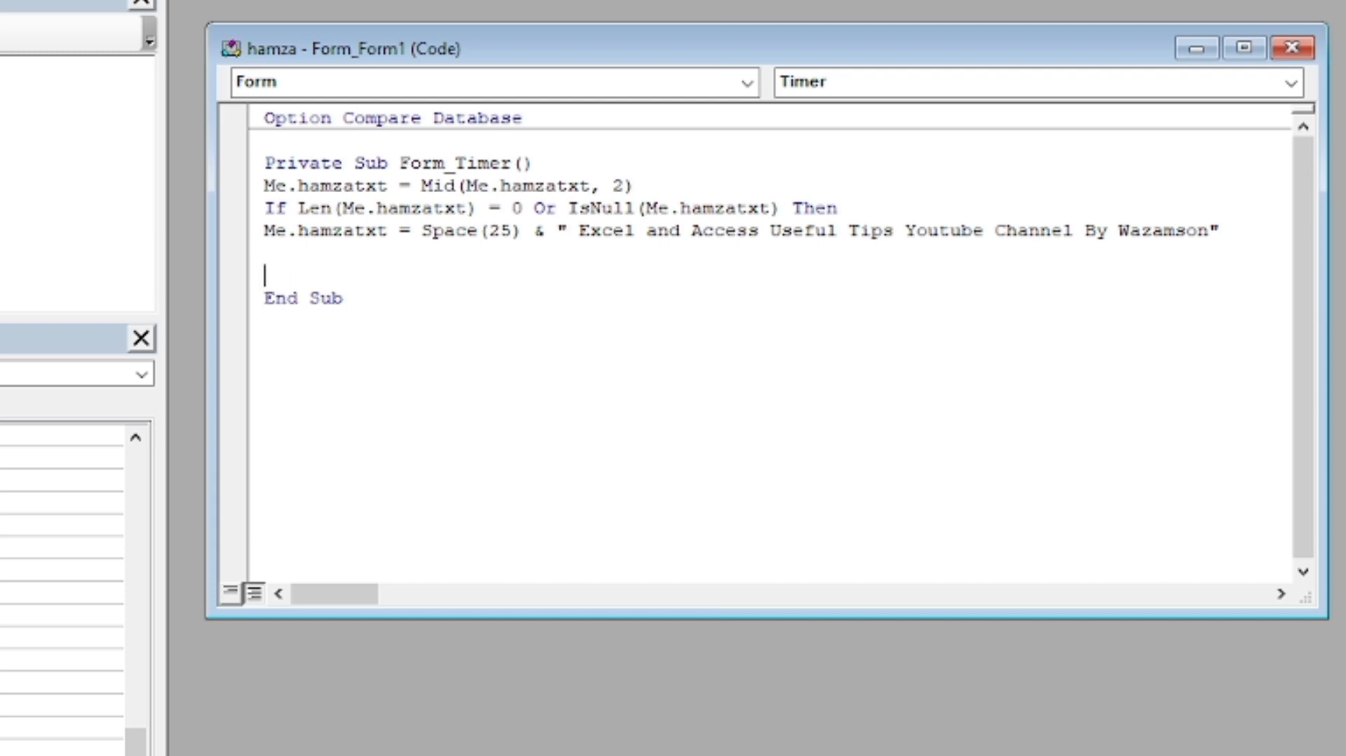
pyautogui.write('end if')
pyautogui.press('Return')
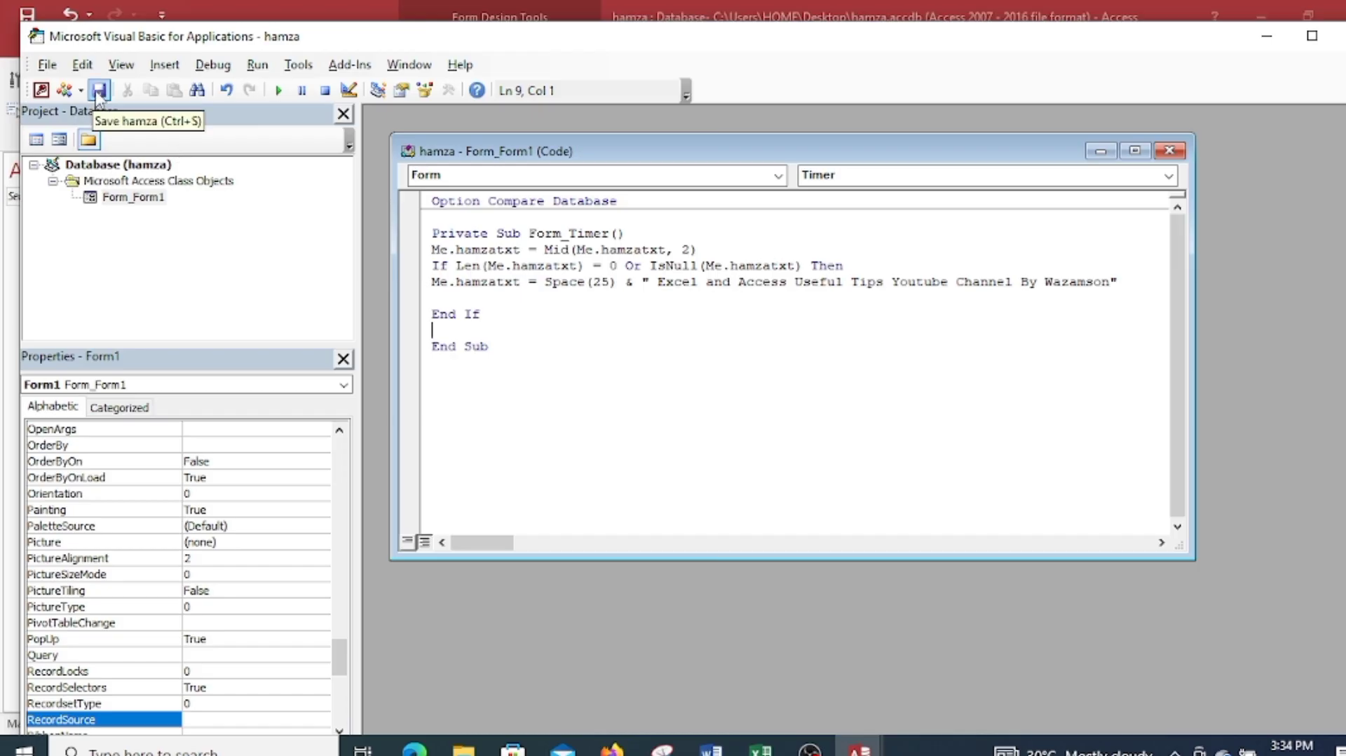
# Save the form with its code under the name Form1 and close the Visual Basic editor.
pyautogui.click(98, 91)
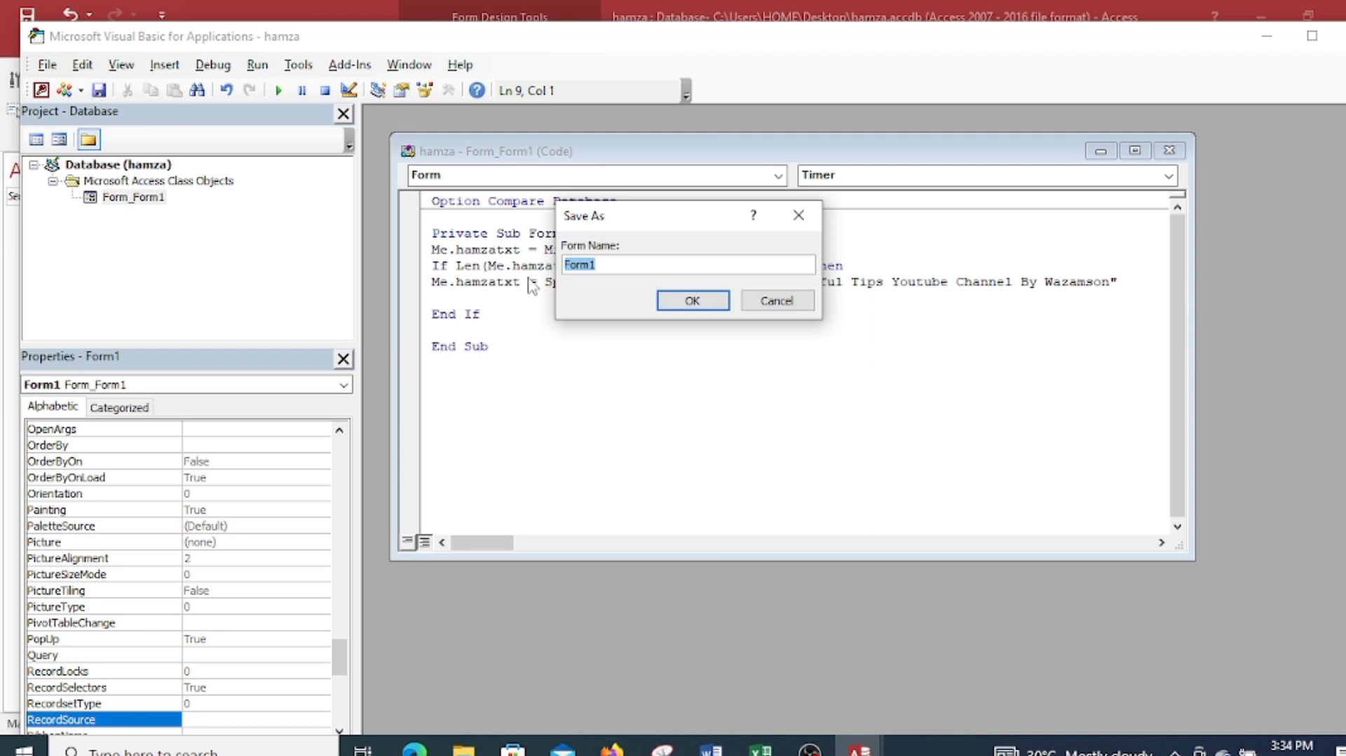
pyautogui.click(708, 304)
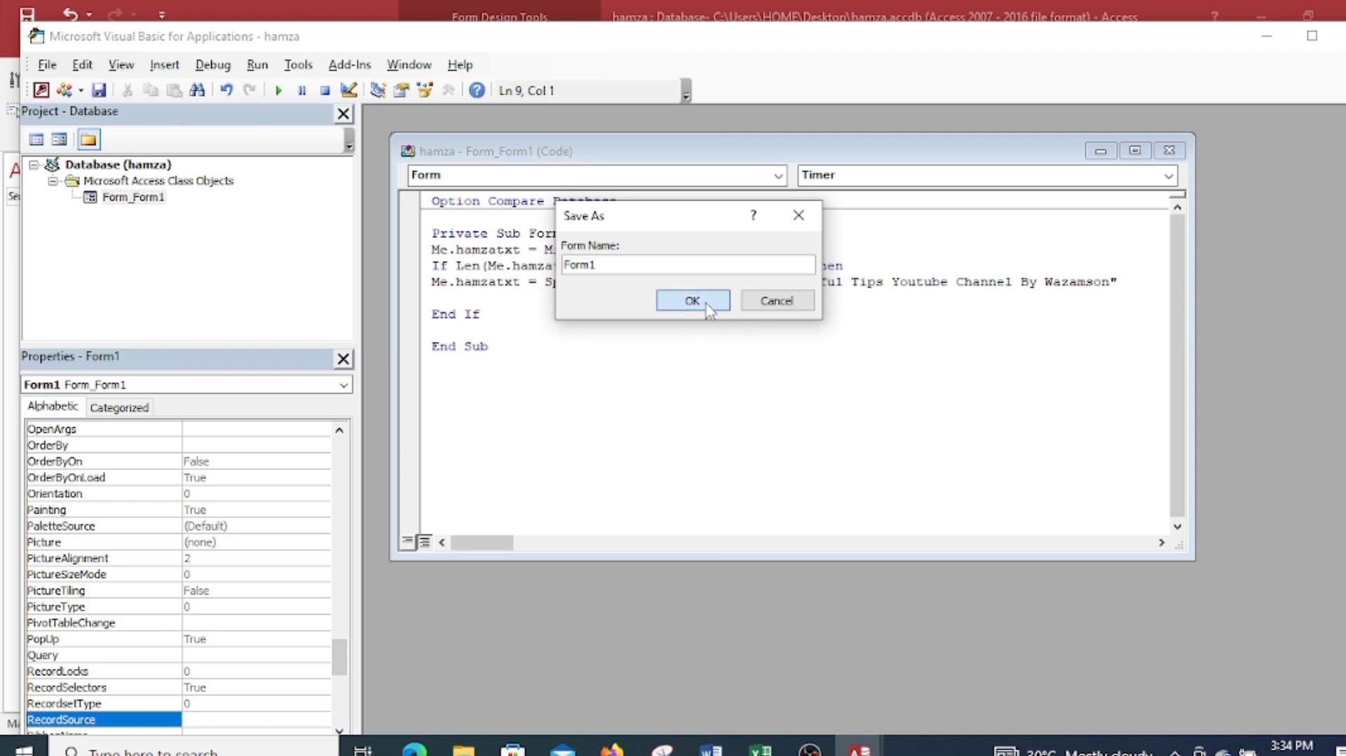
pyautogui.click(1340, 36)
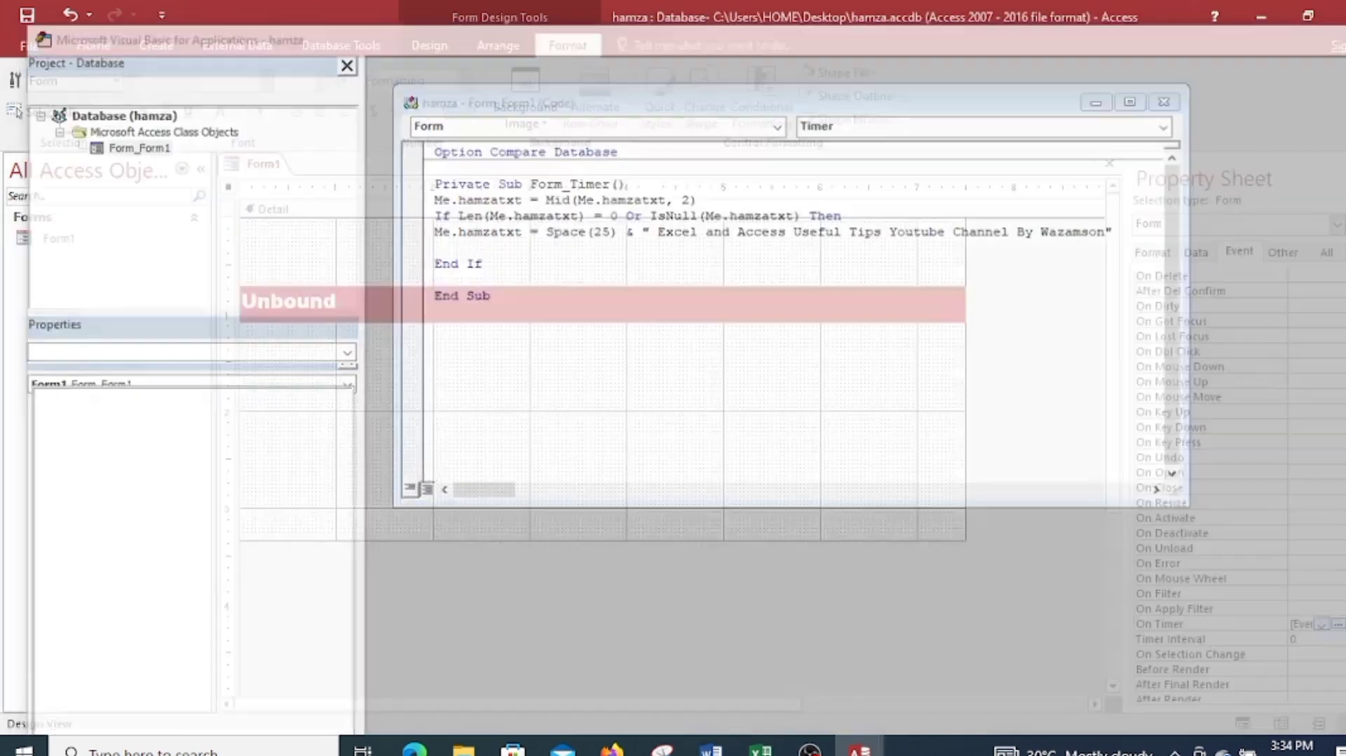
# Set the form's Timer Interval to 80 milliseconds and display the form in Form View.
pyautogui.click(1301, 641)
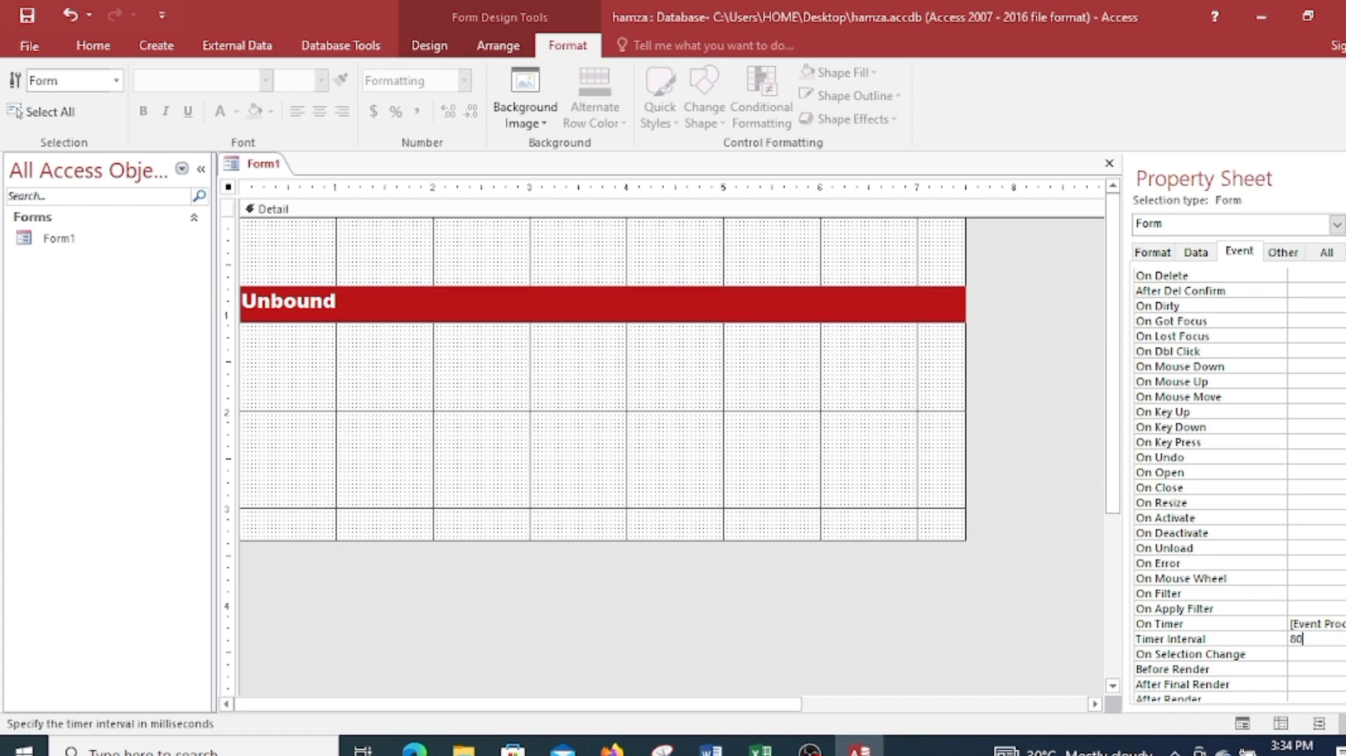
pyautogui.press('F4')
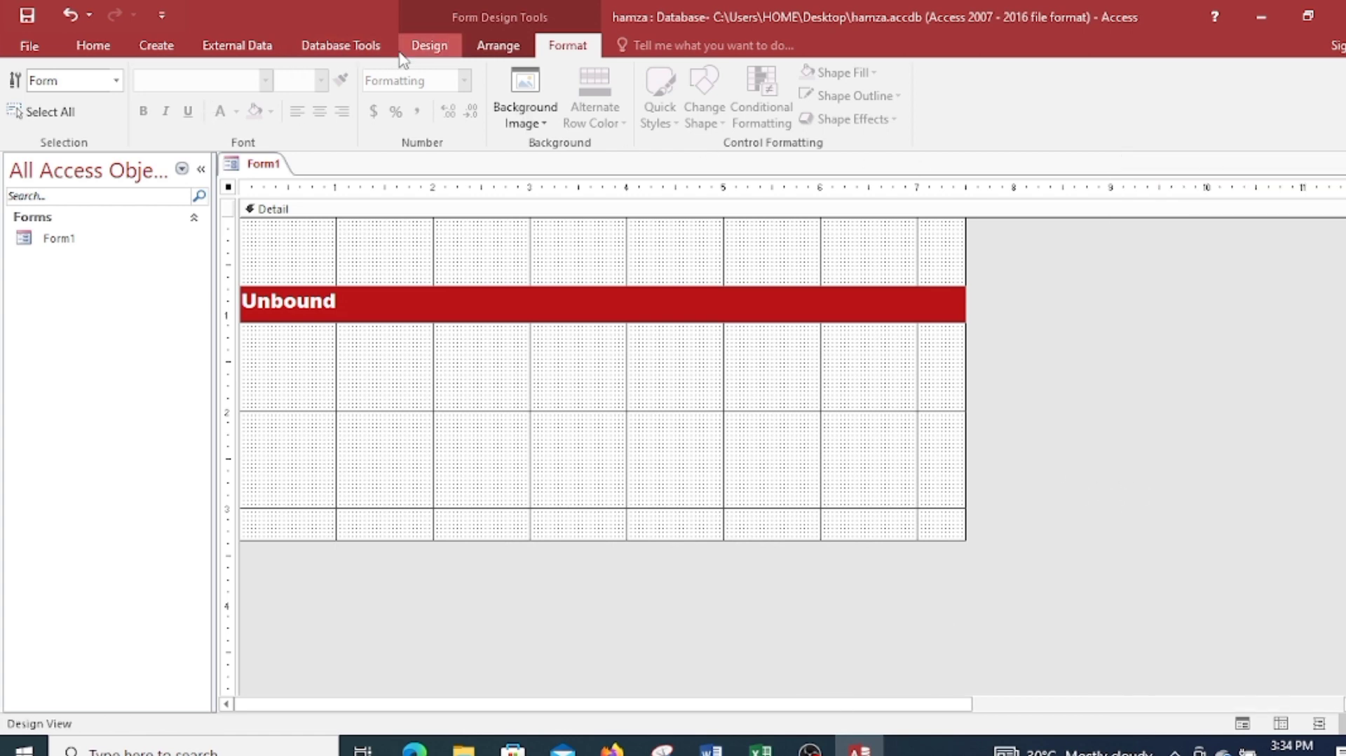
pyautogui.click(427, 46)
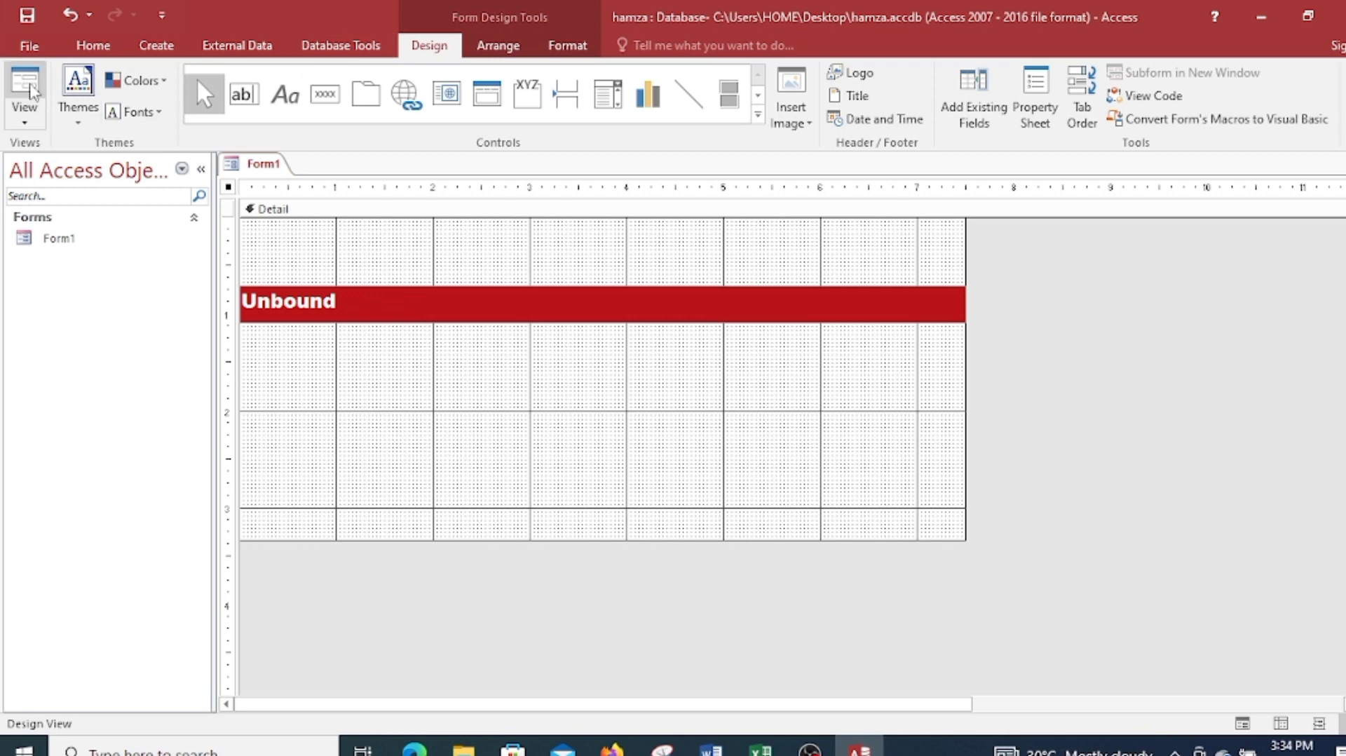
pyautogui.click(24, 84)
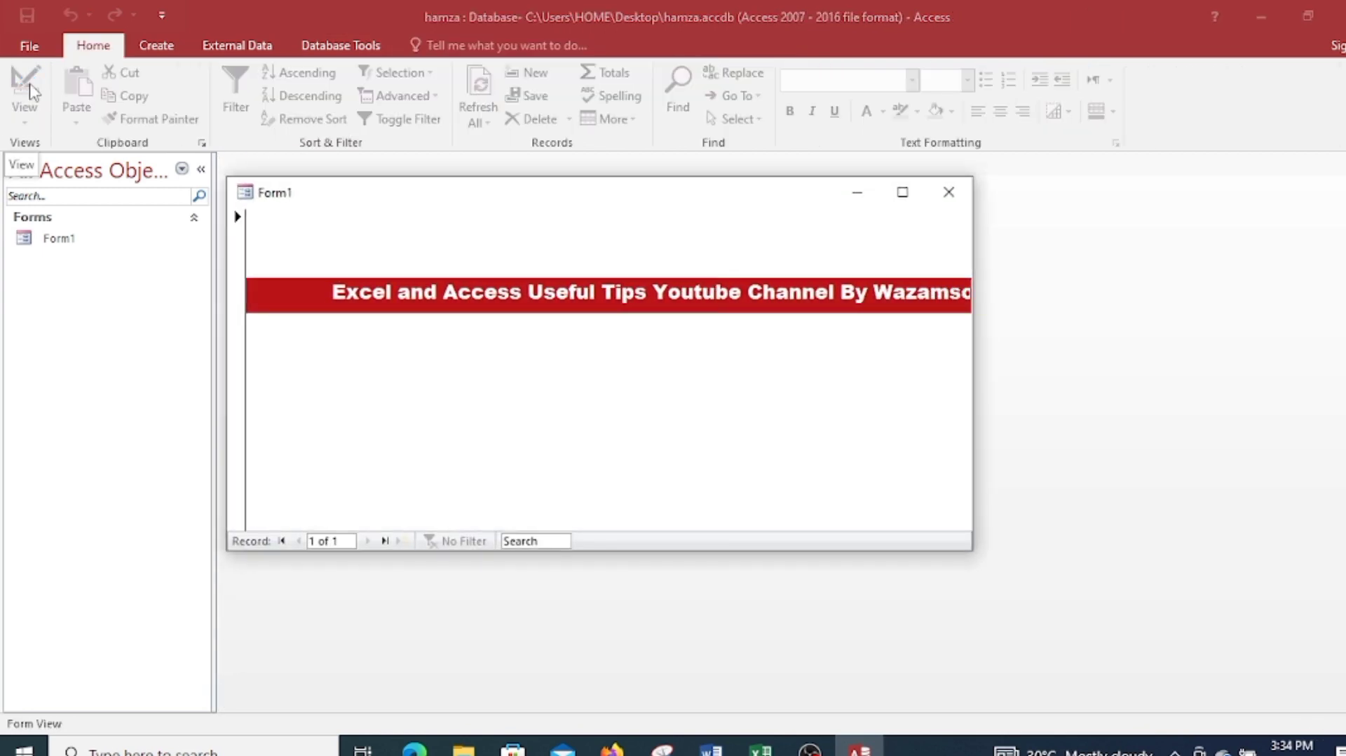